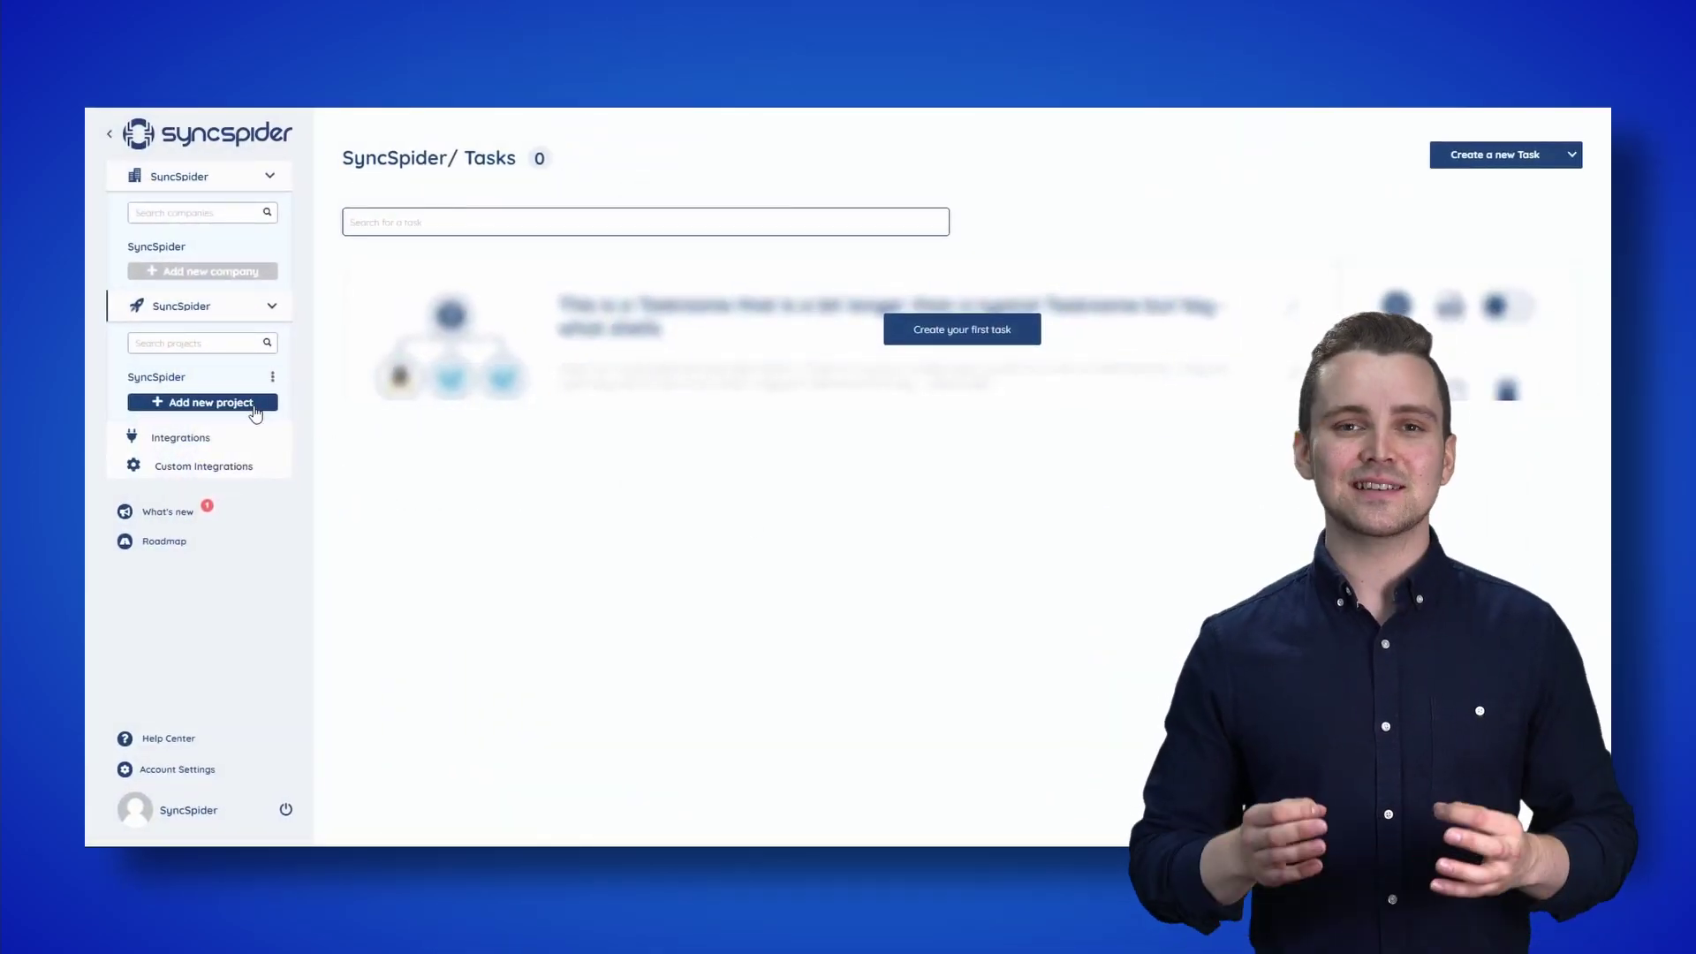
Step: Add a project named 'Shopify Product List' with the description 'Exporting Shopify's products to Google Sheets'
click(254, 405)
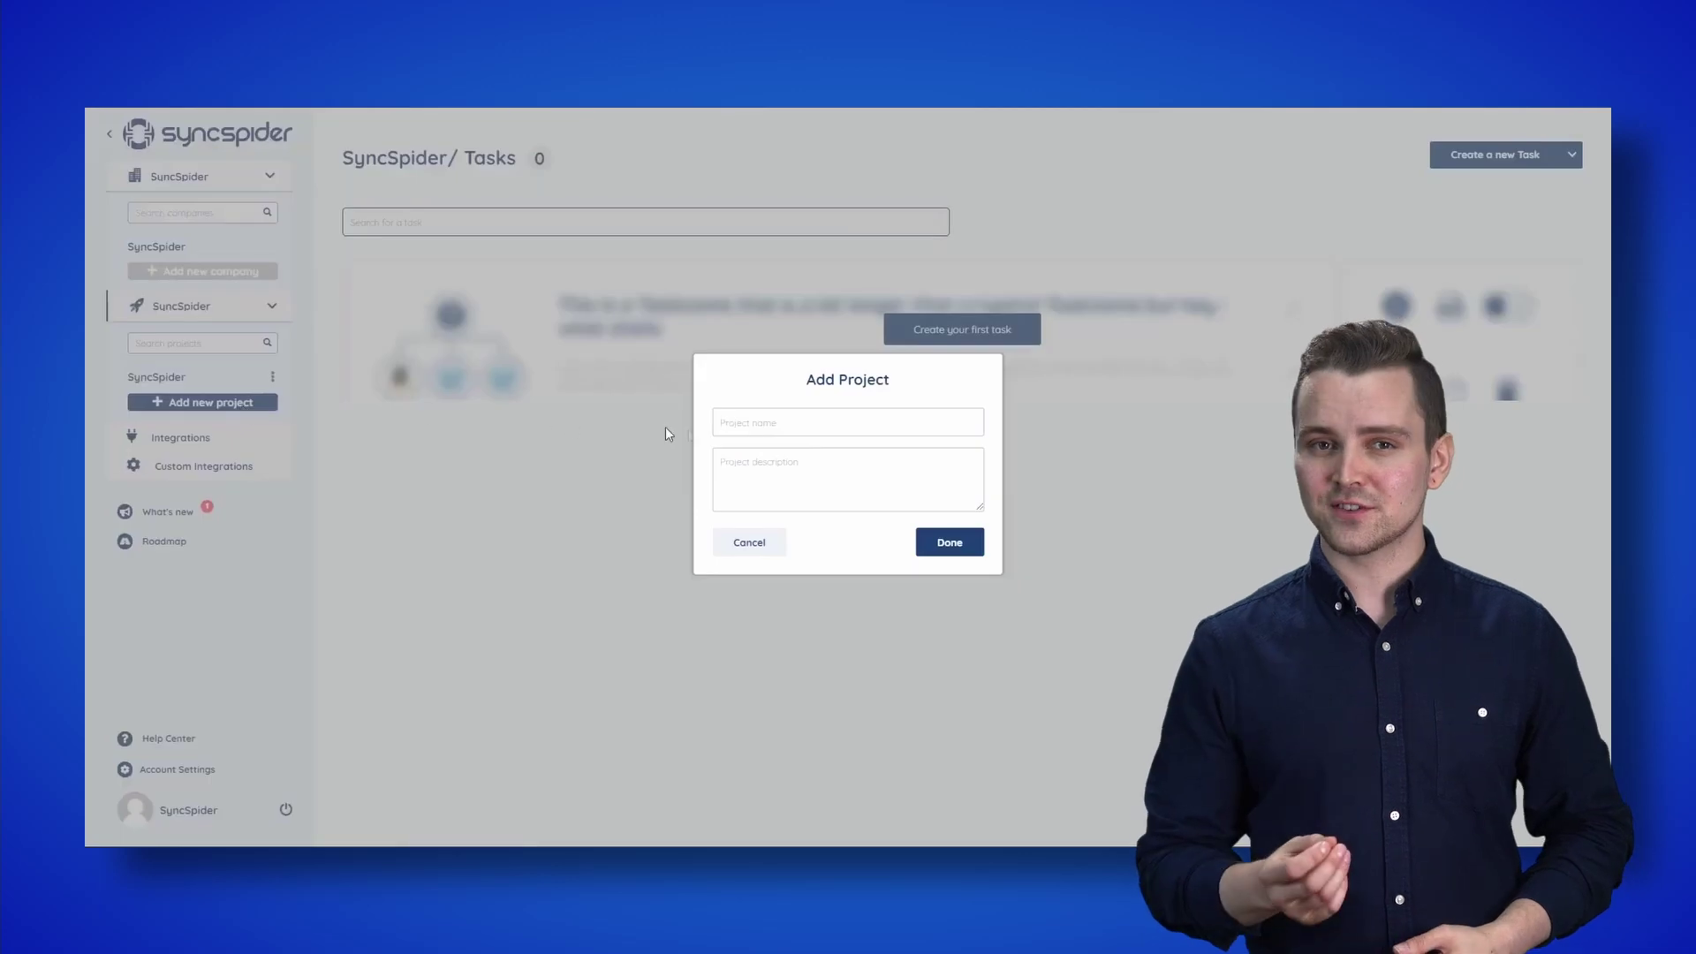
click(800, 425)
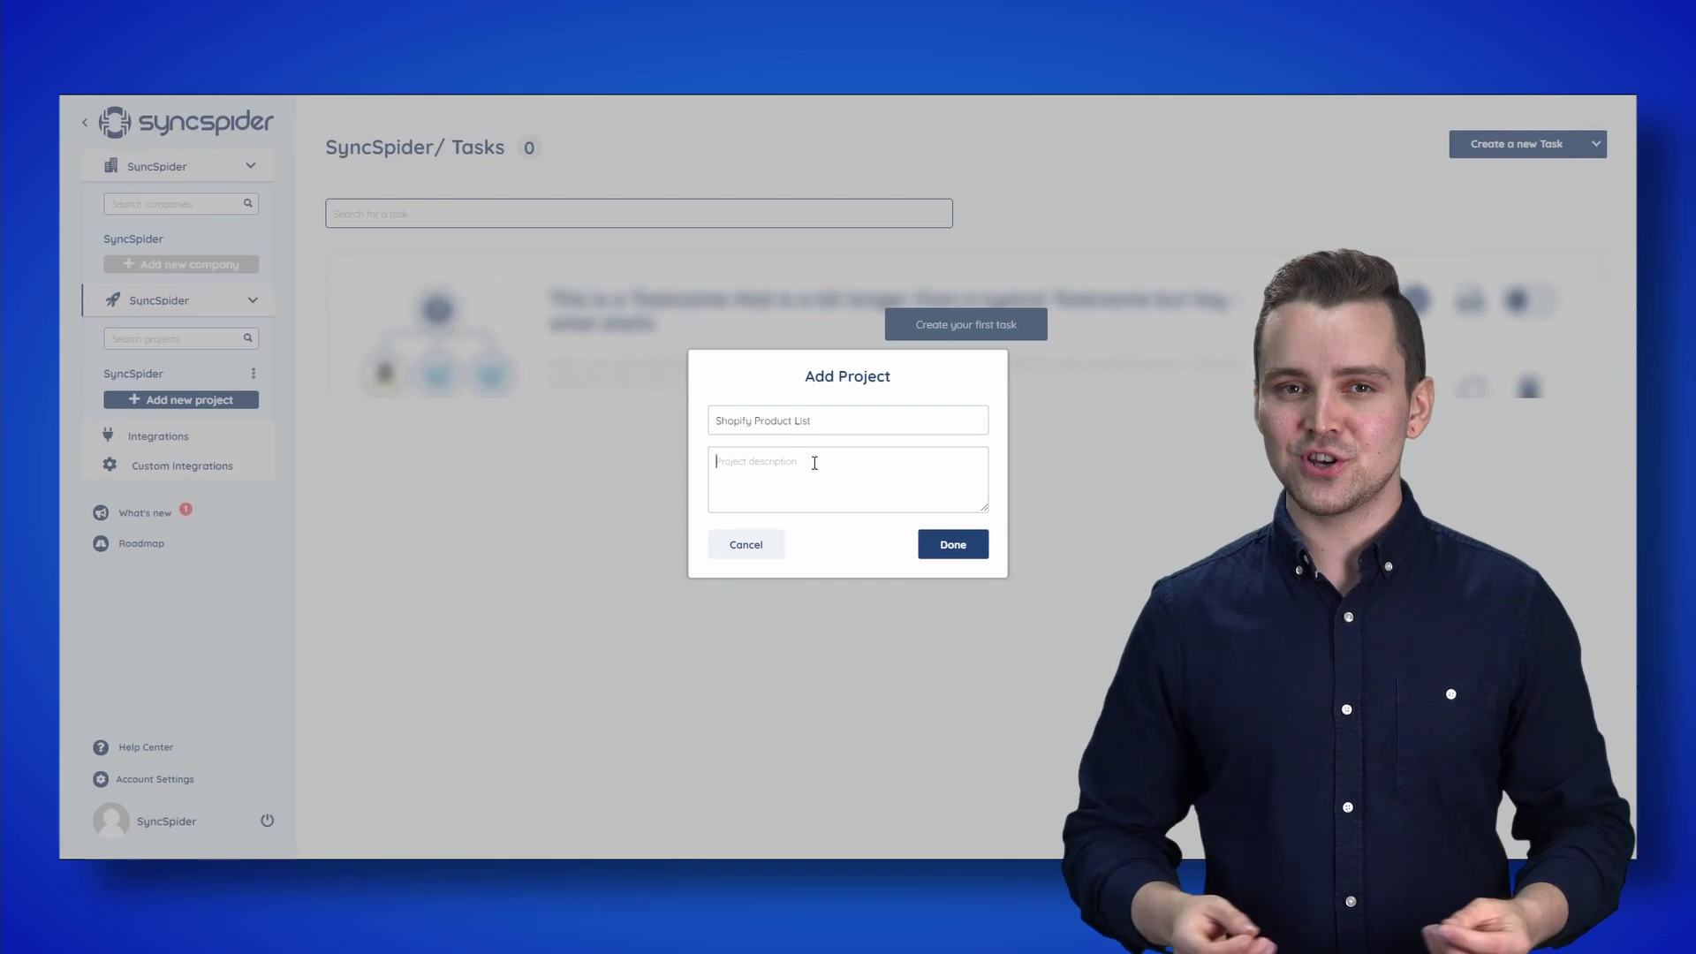
text(Exporting Shopif)
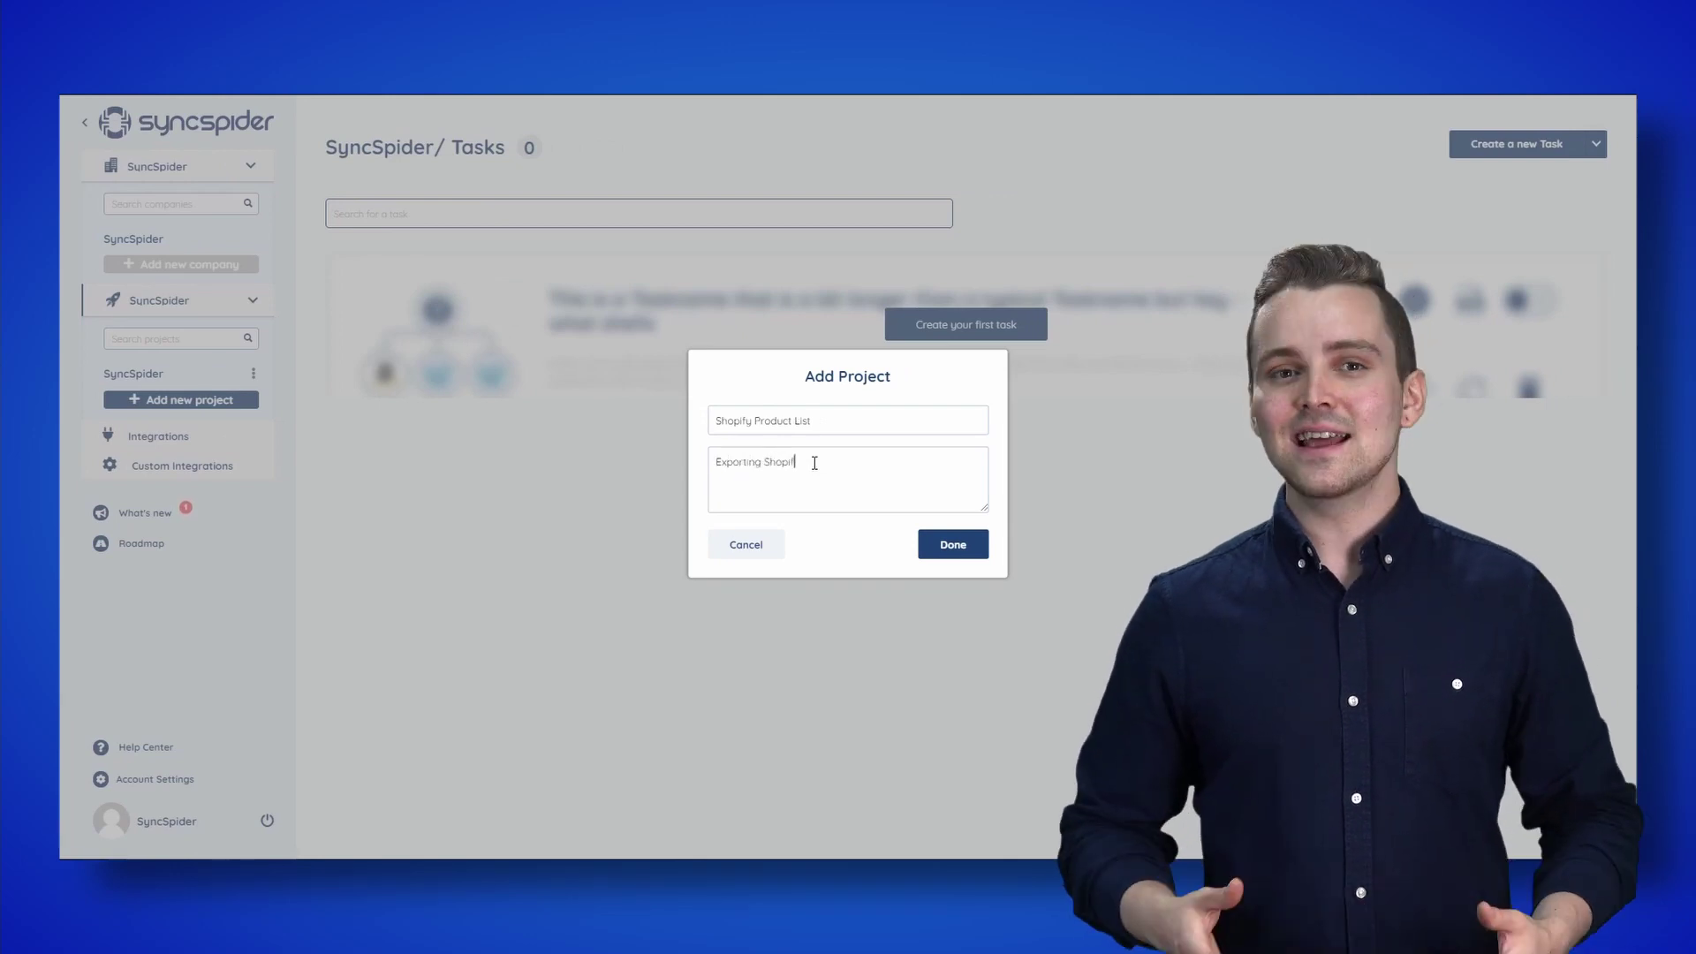
text(y's products to Goog)
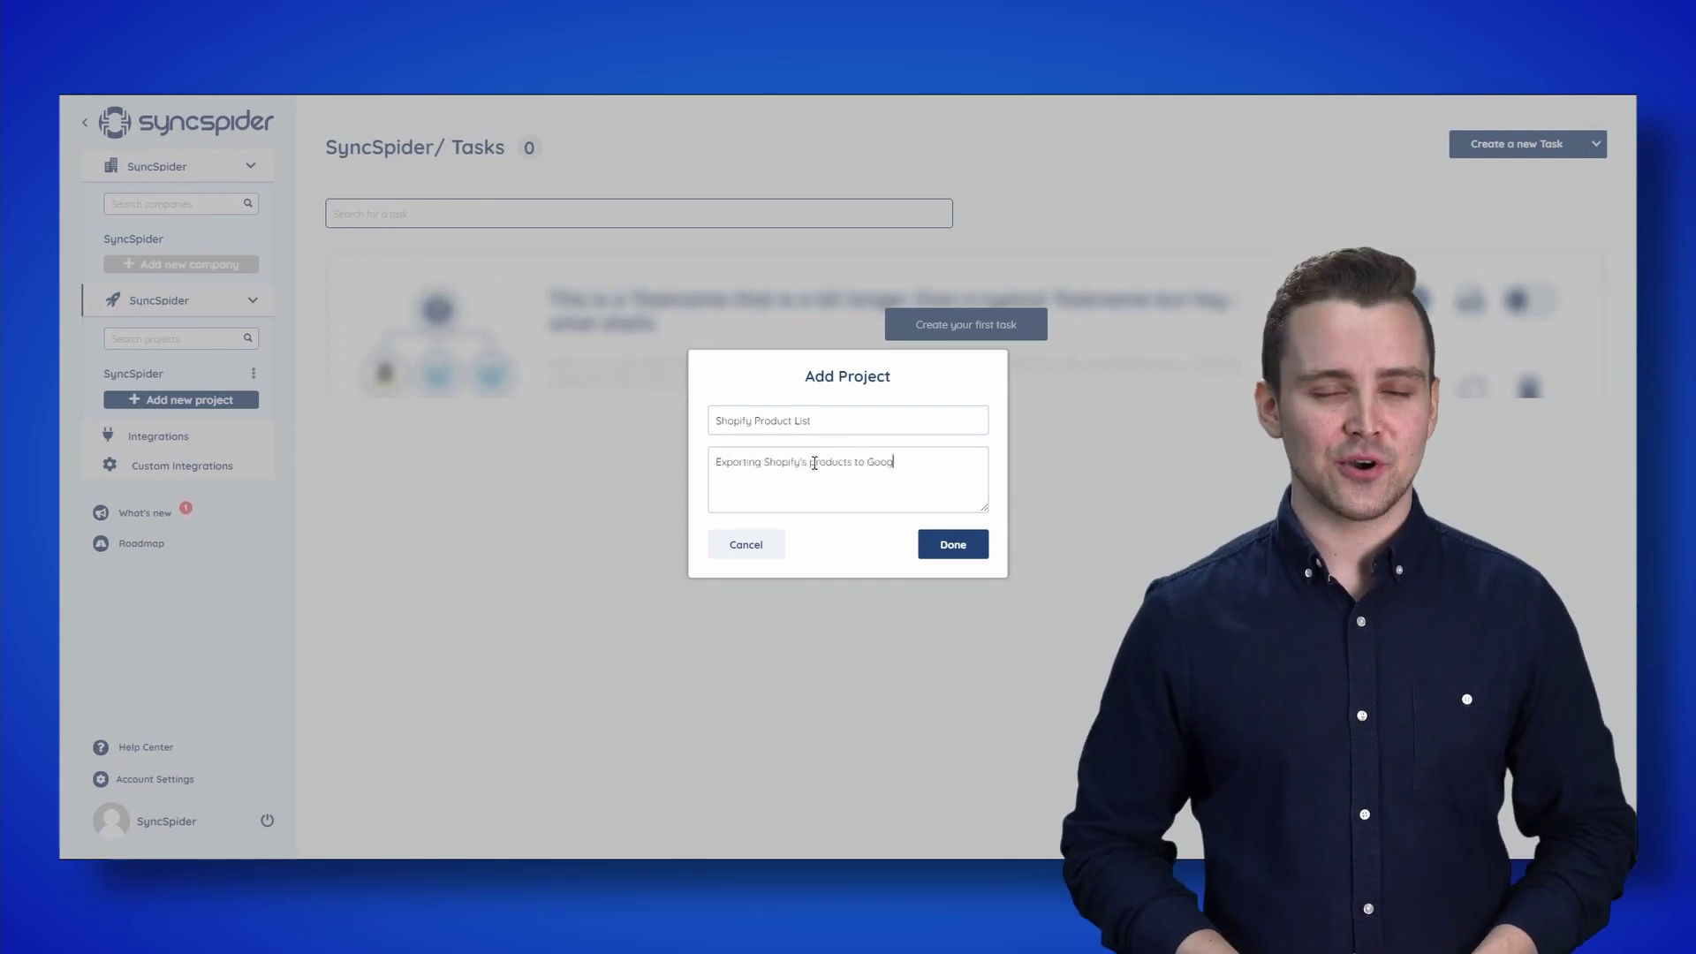
text(le Sheets)
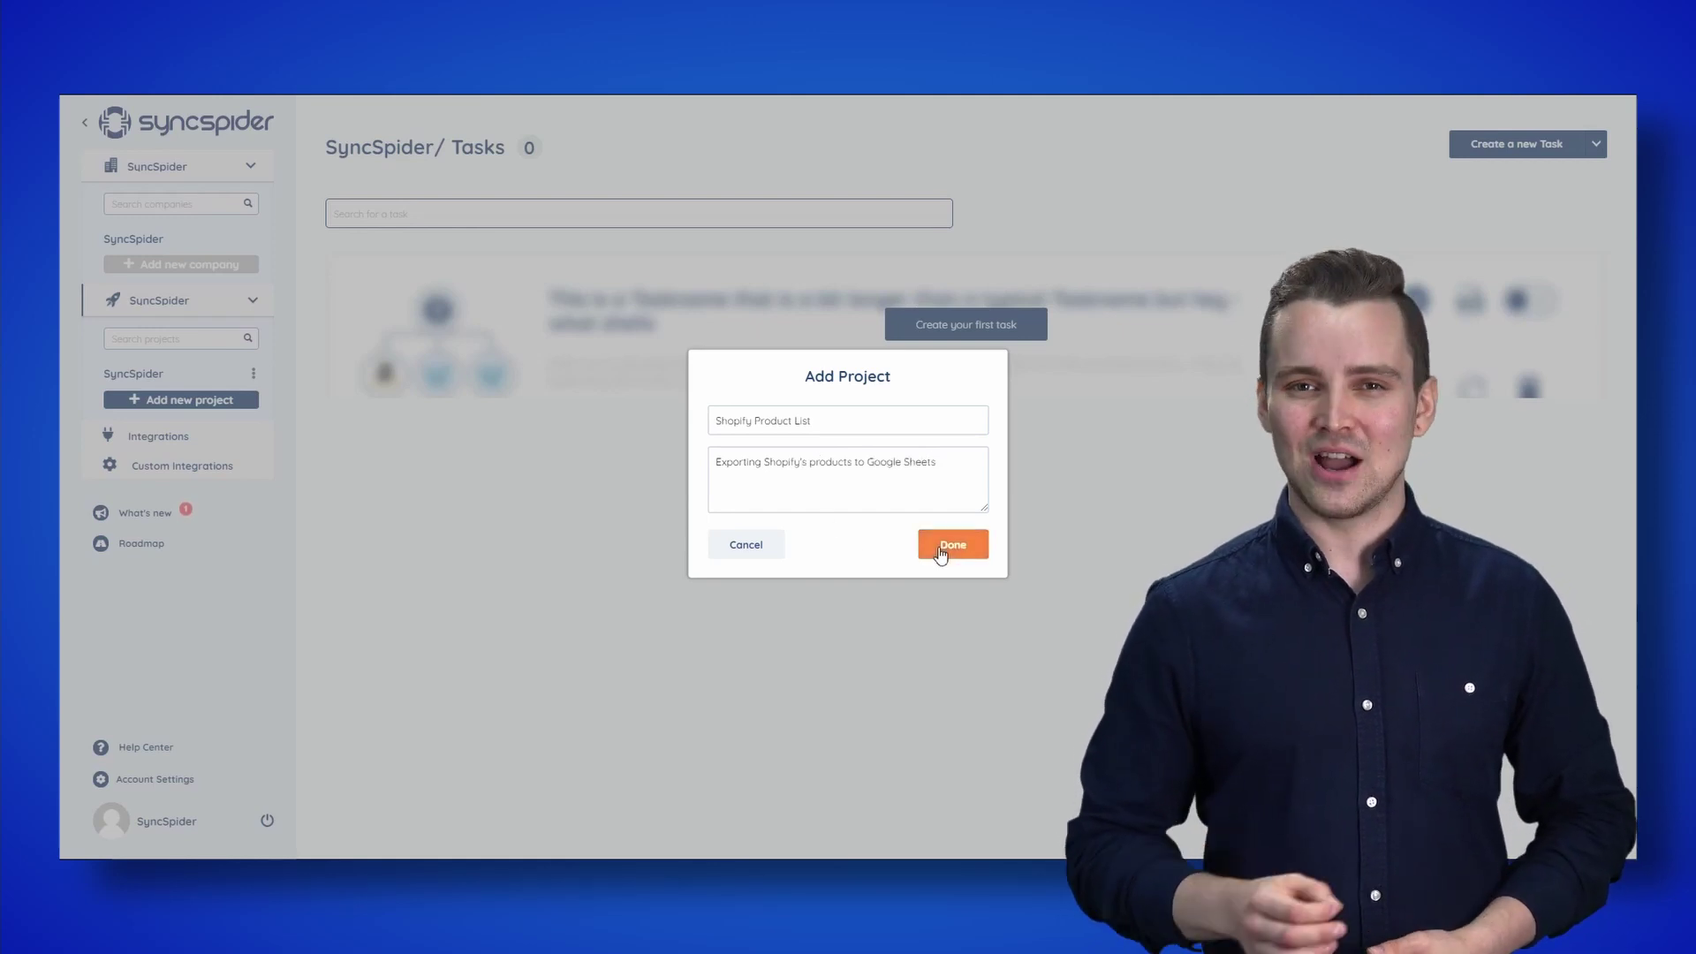
Step: Save the Shopify Product List project and start its first task, New Task 1
click(940, 549)
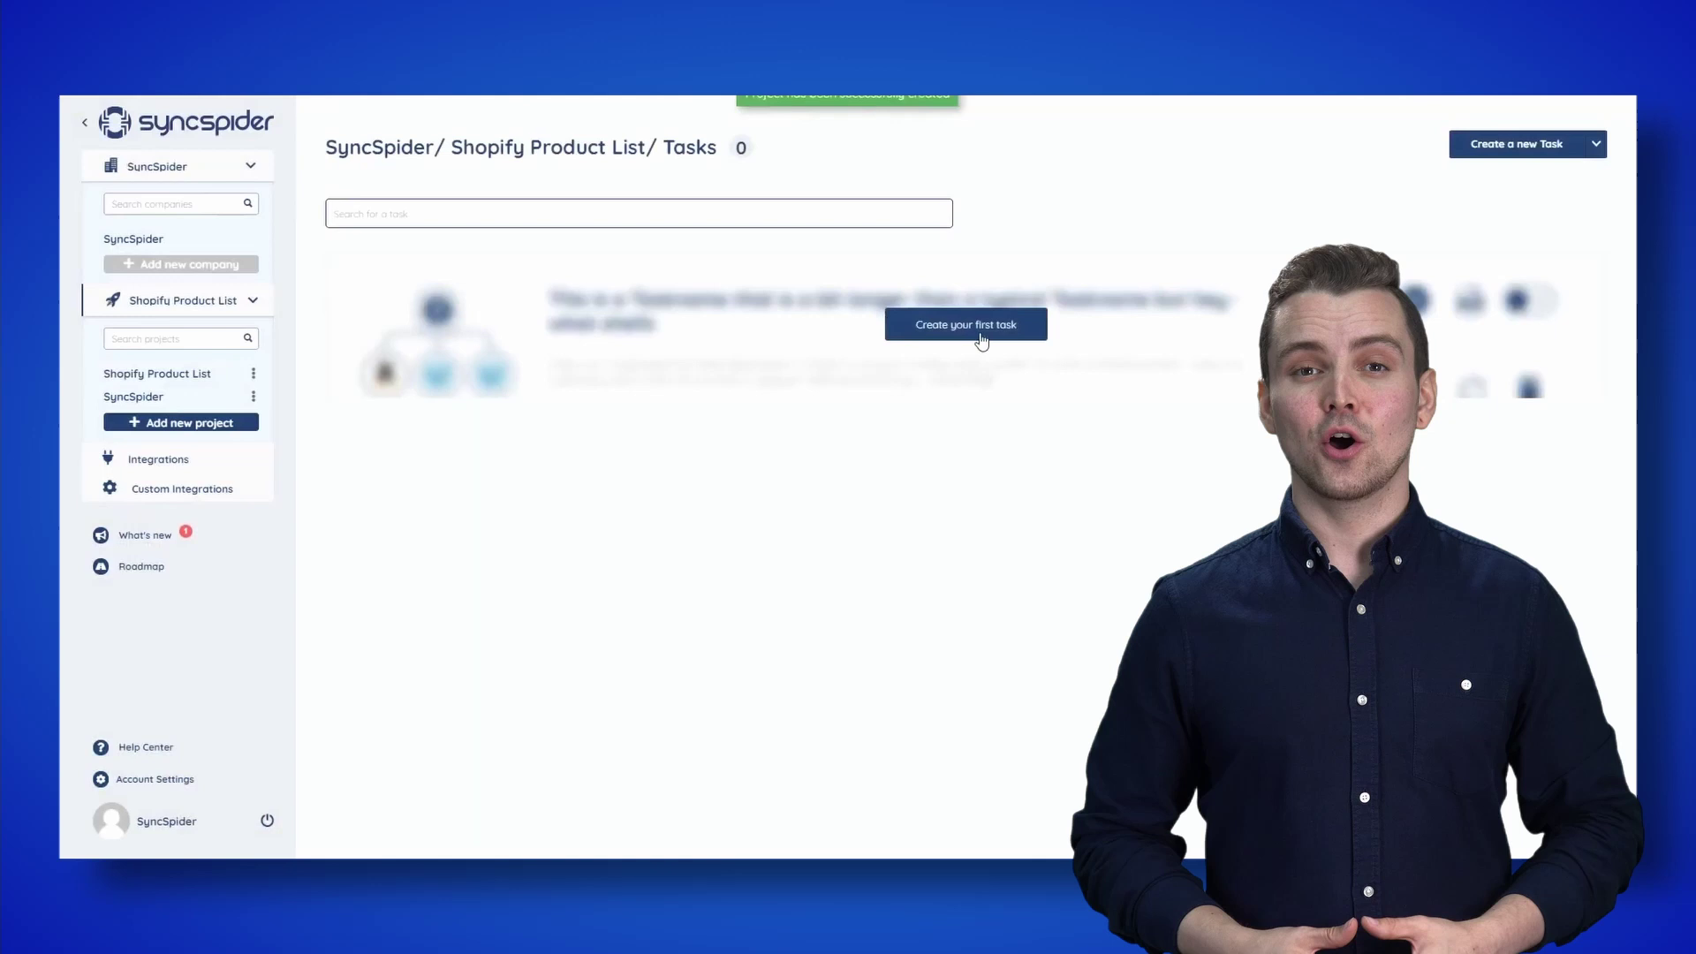
click(979, 337)
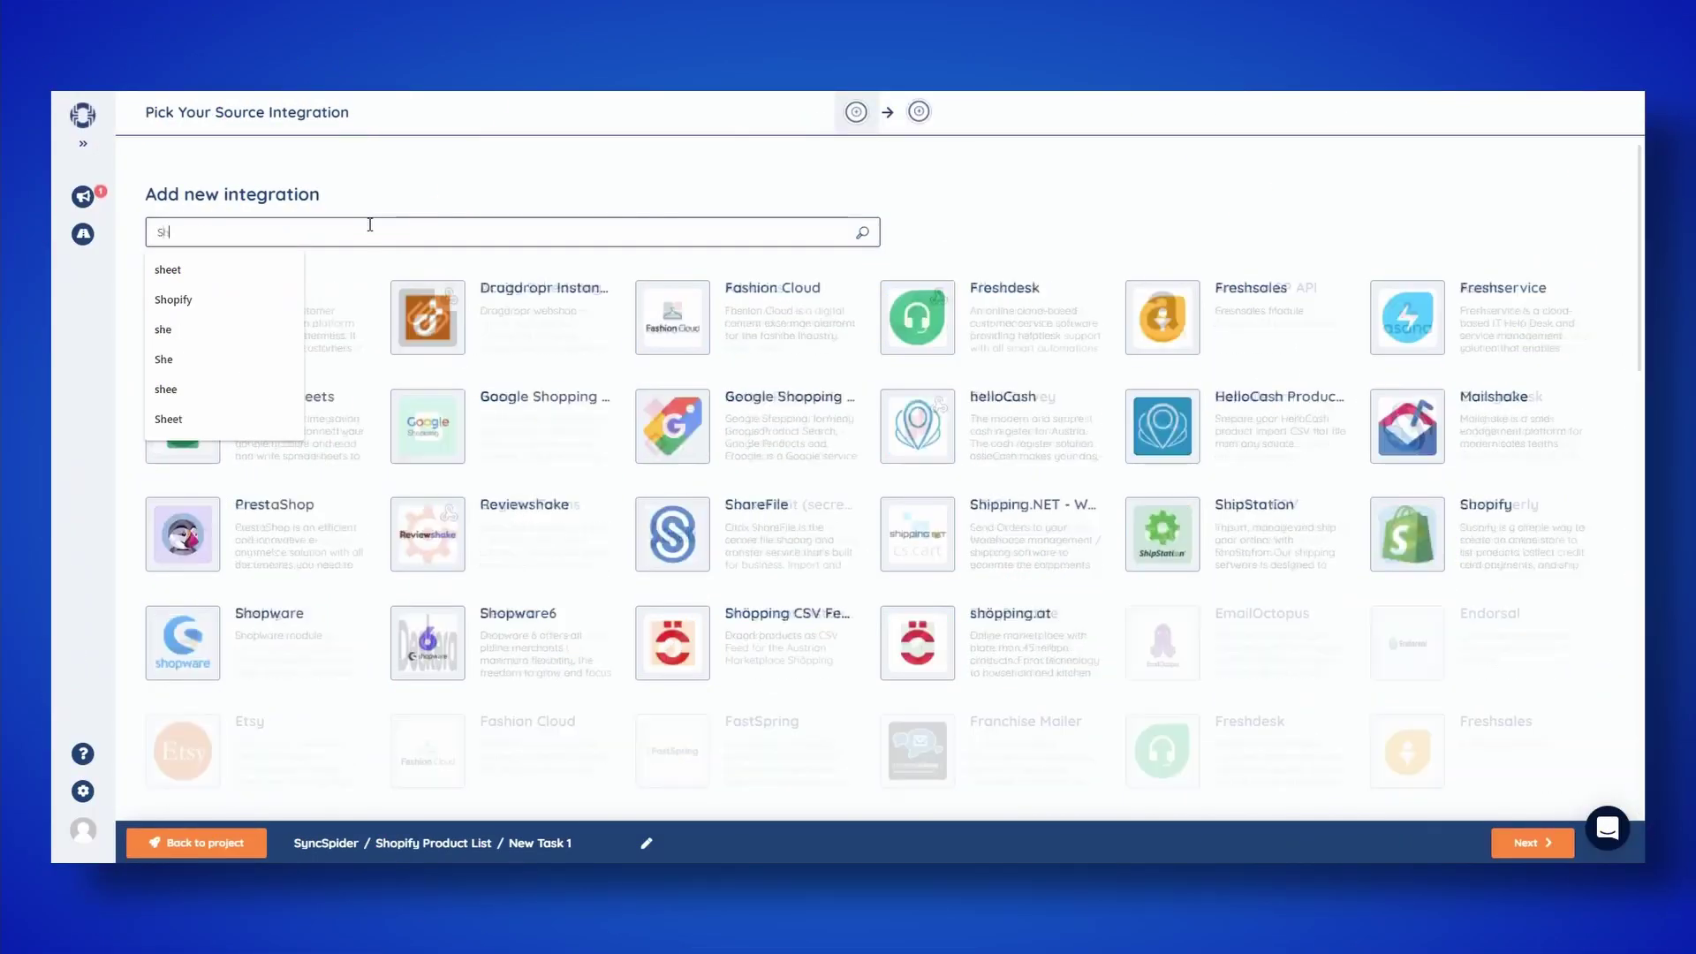
Step: Pick Shopify as the task's source and begin naming and describing the new integration
click(358, 296)
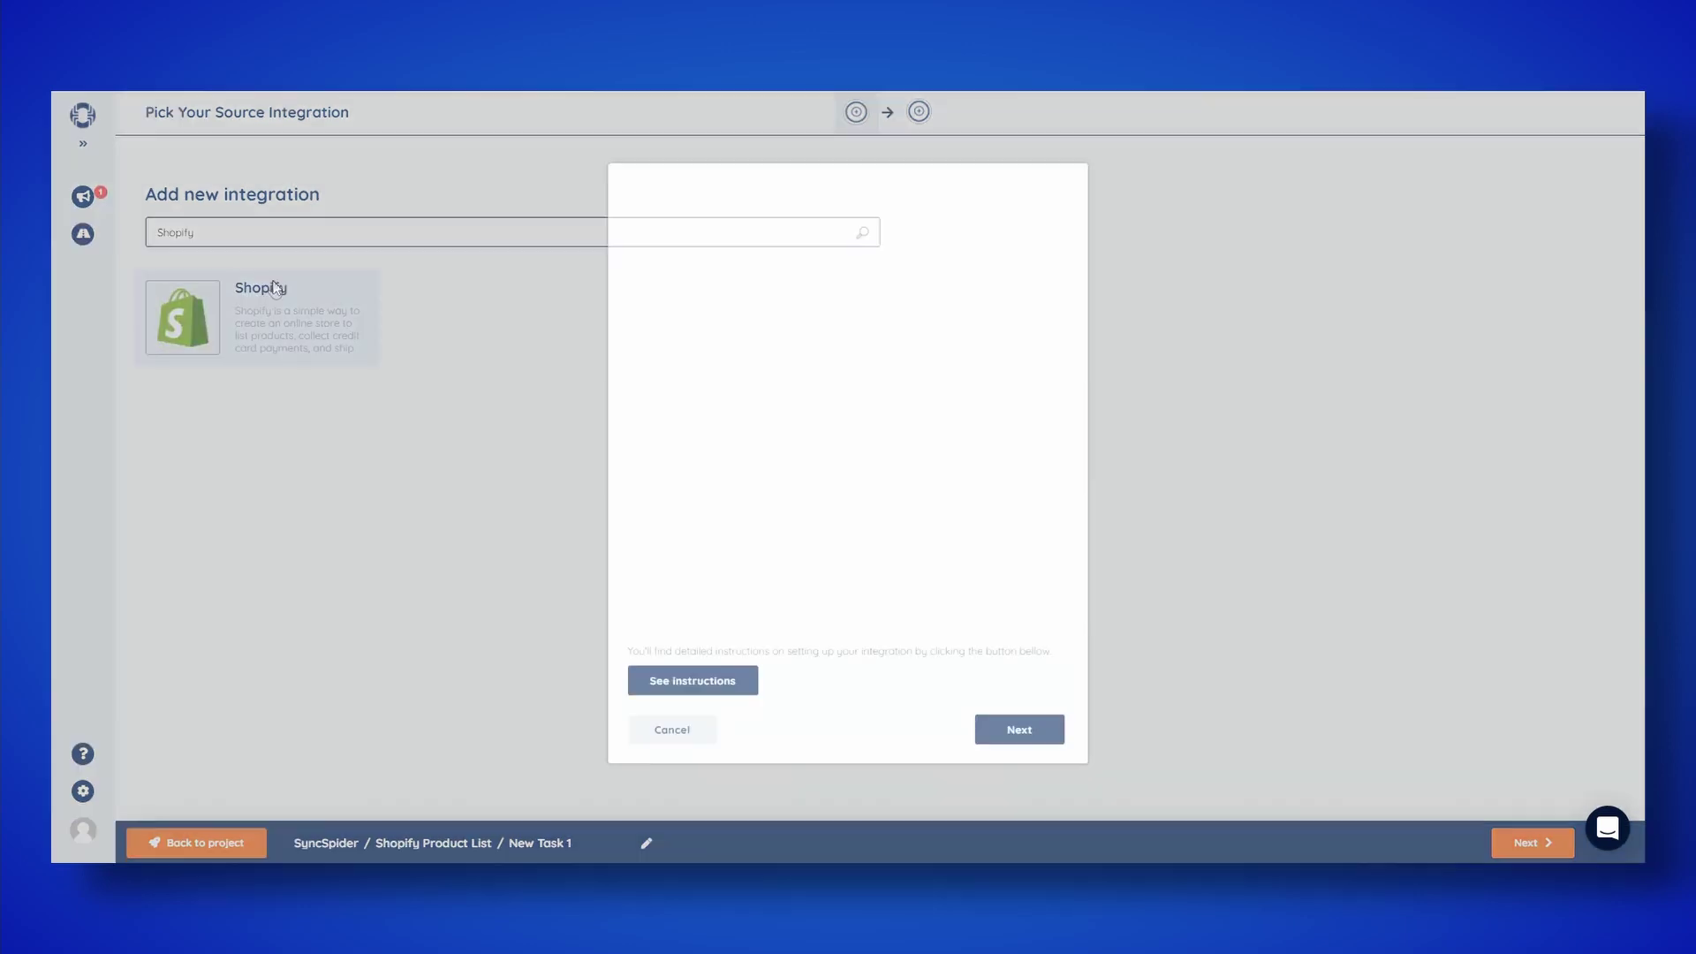
text(Shopify)
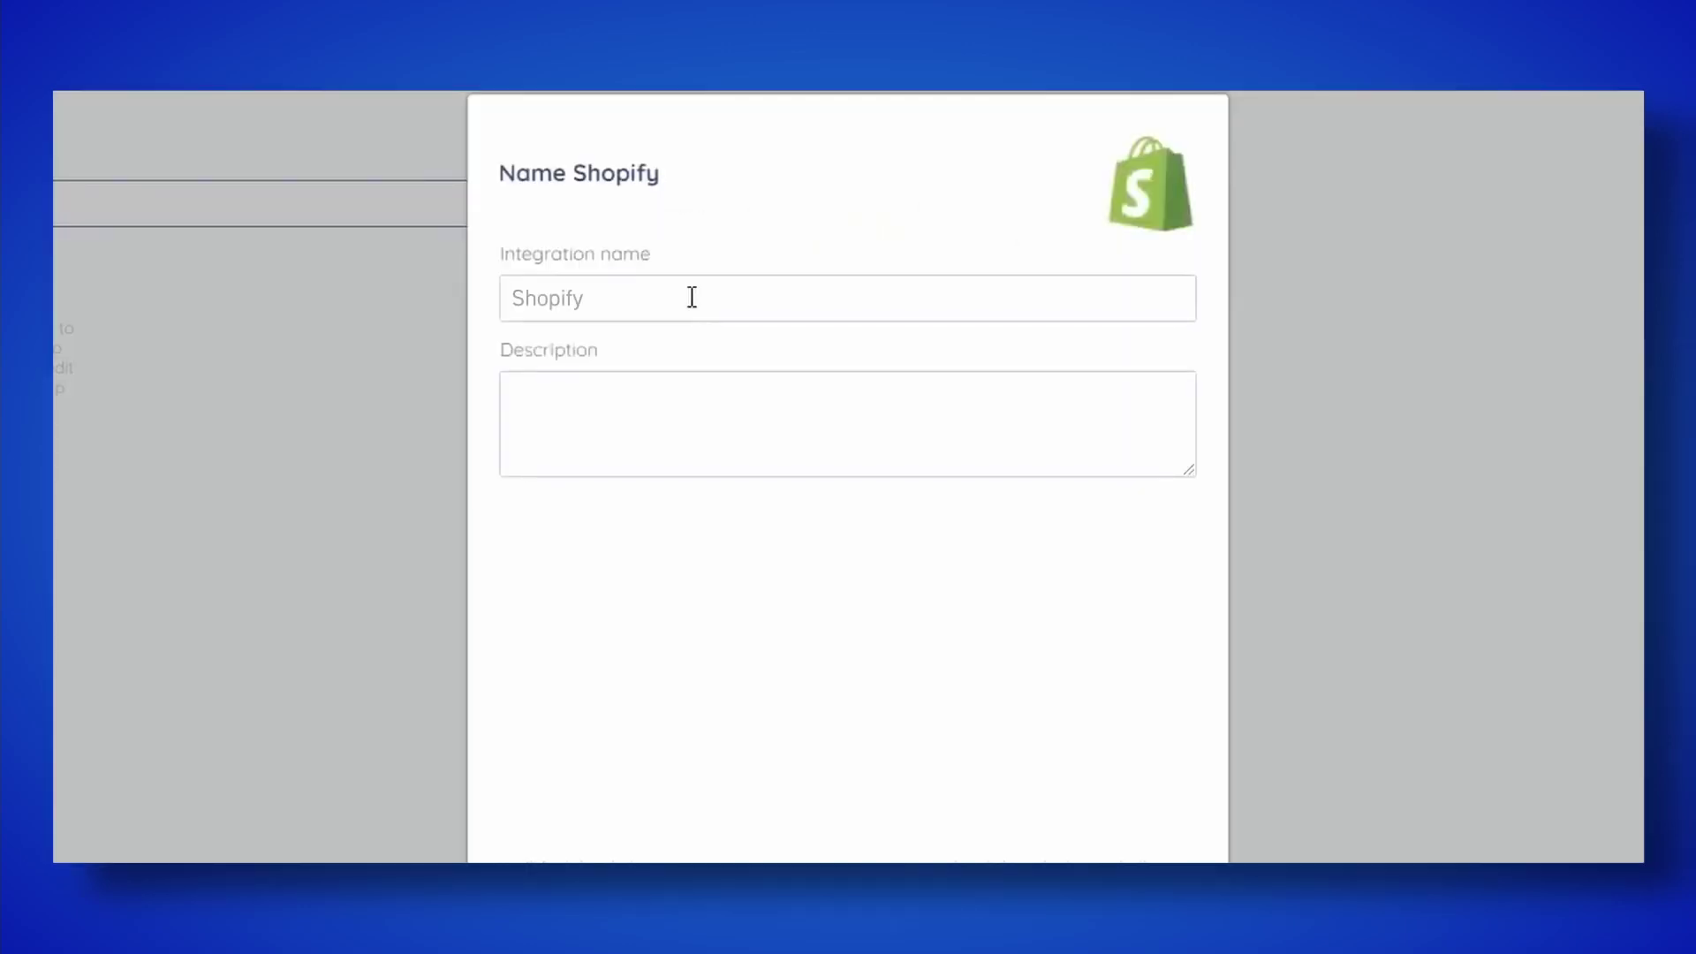
click(812, 439)
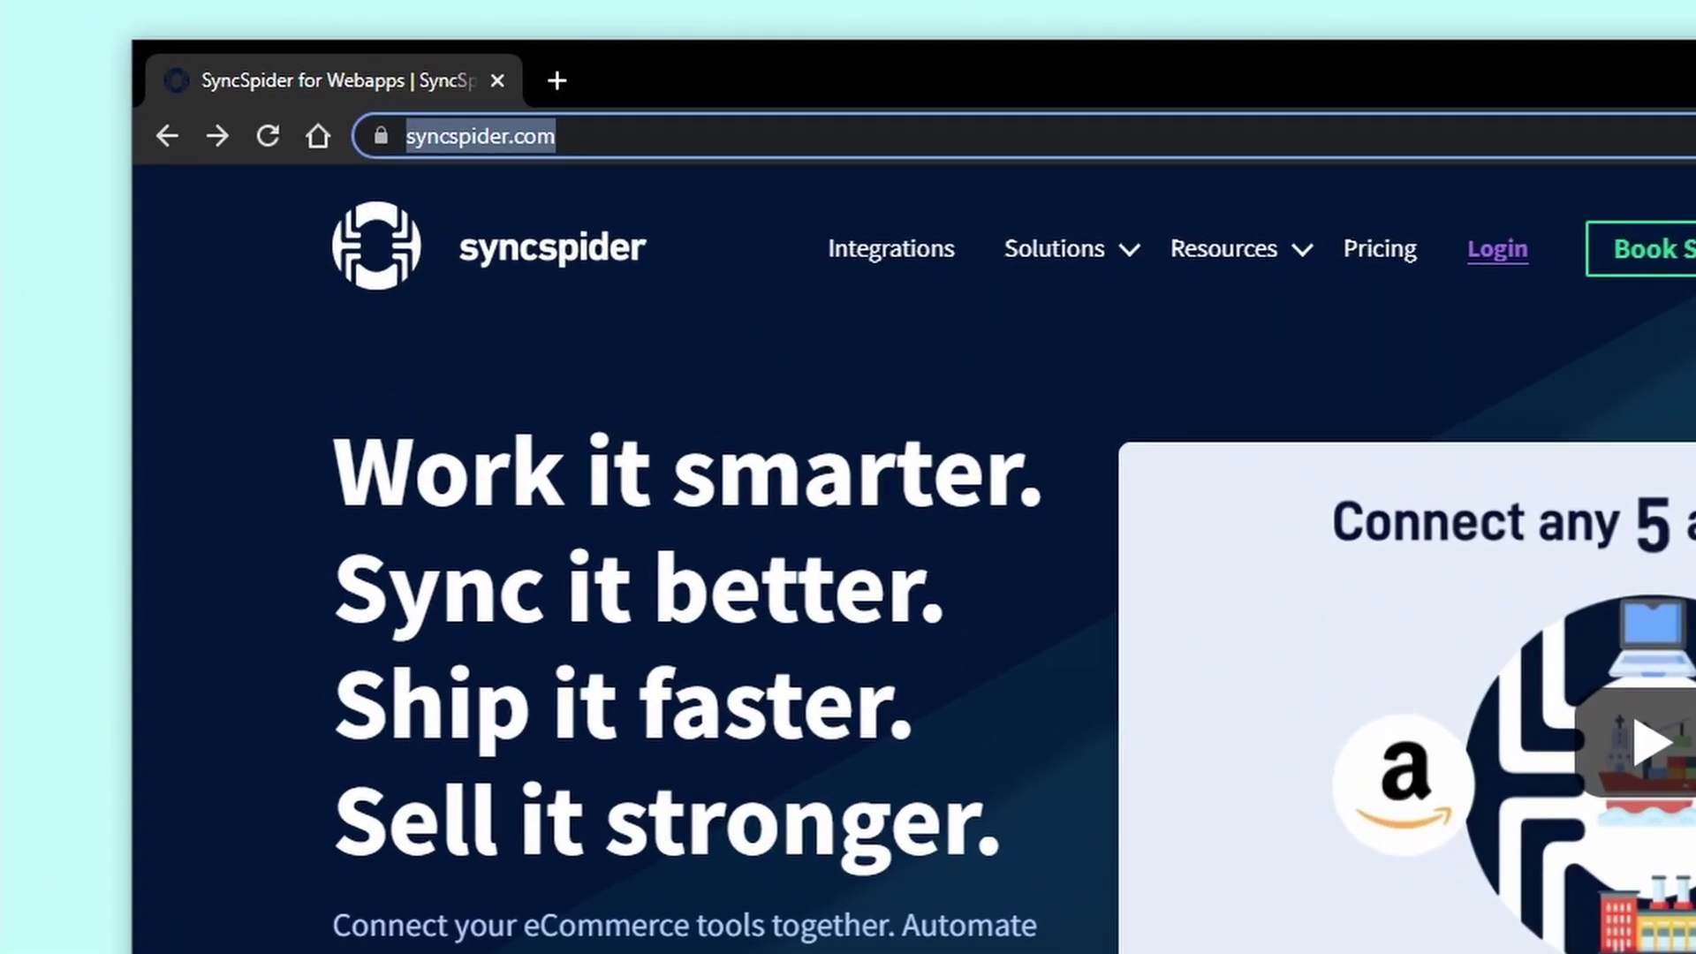
Step: Load help.syncspider.com and browse the How to integrate tutorial collection
text(help.syncspider.com)
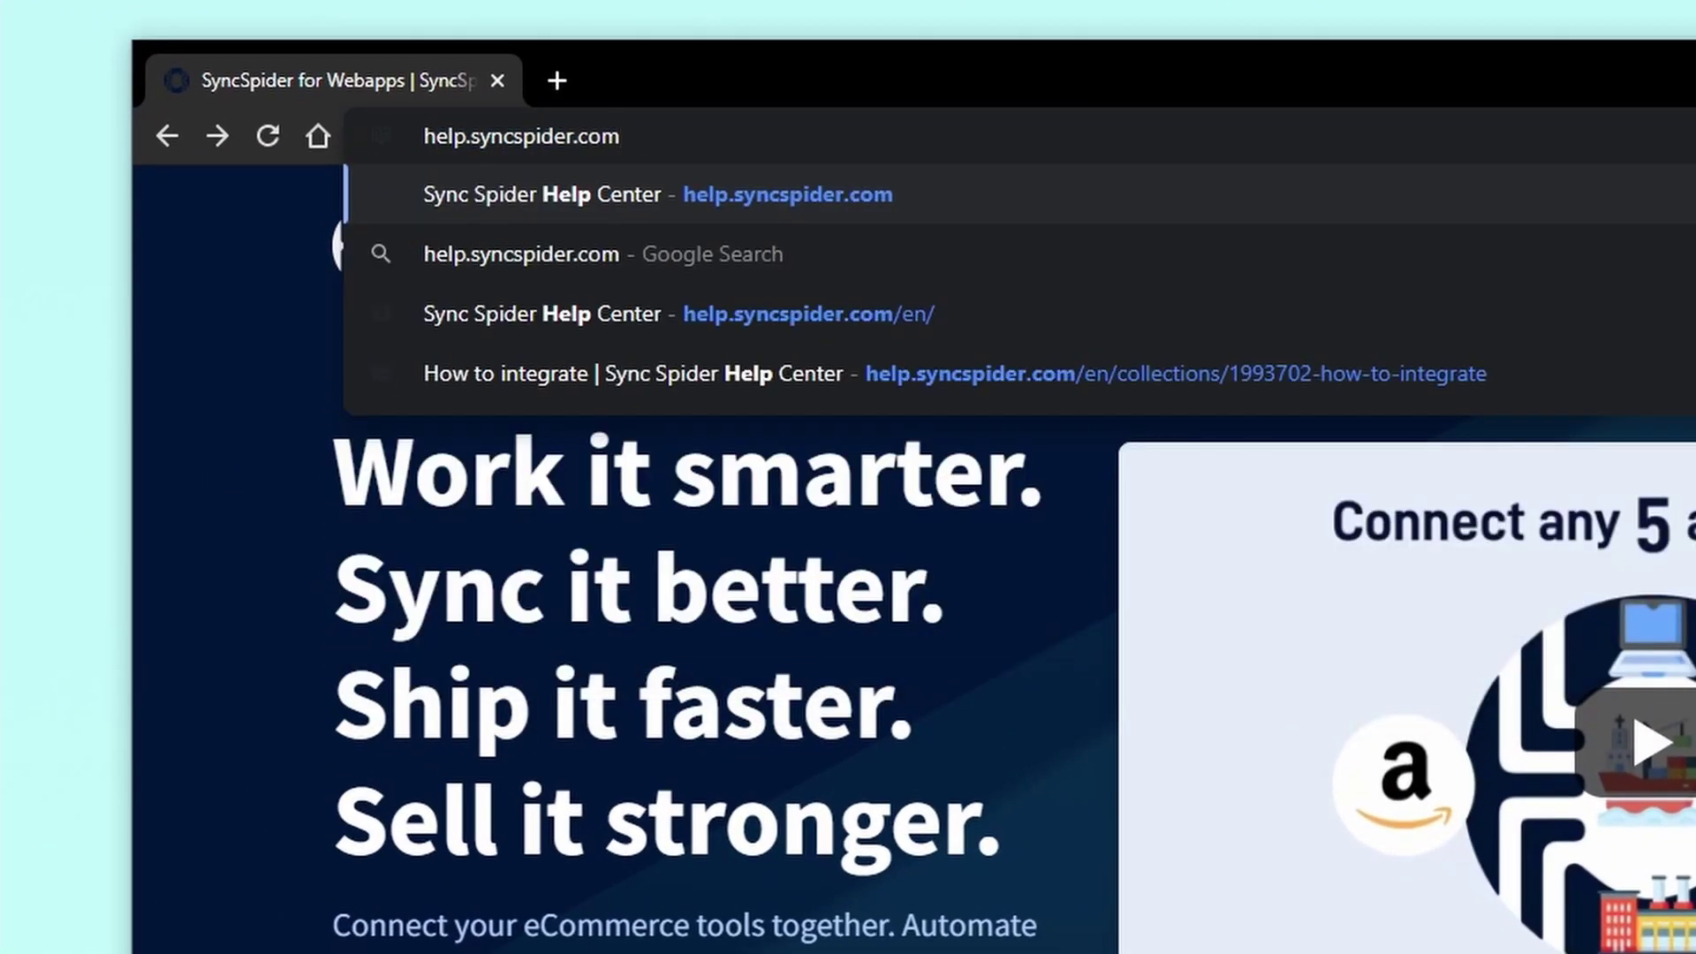
key(Return)
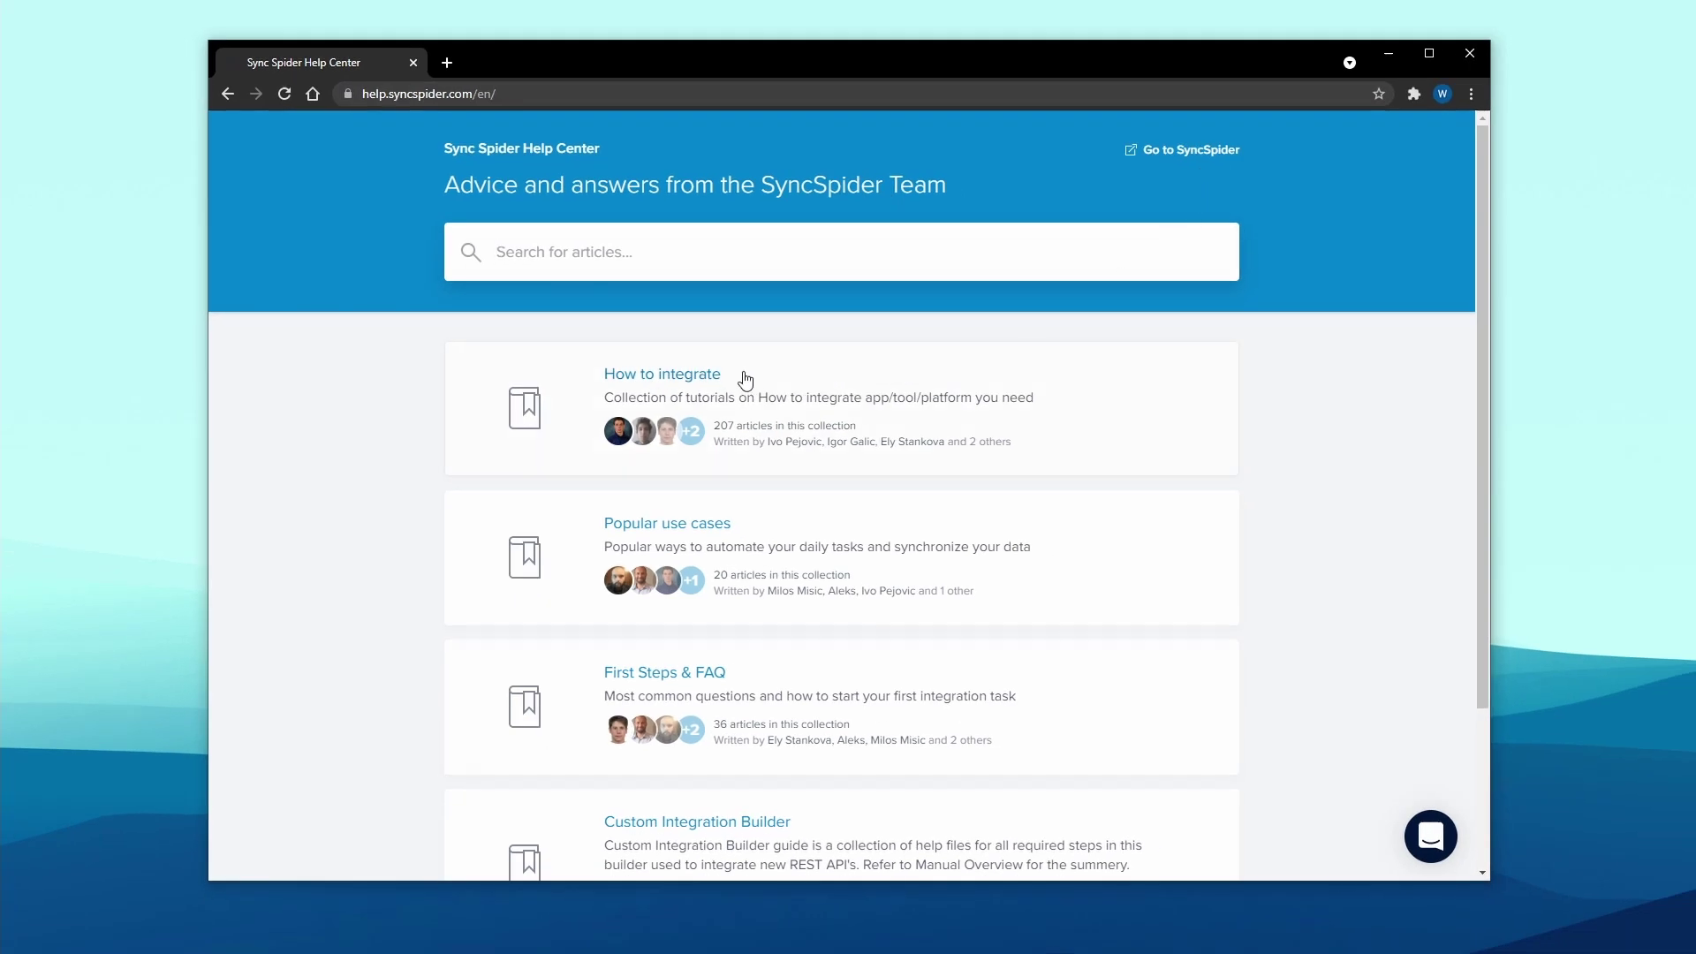
click(744, 380)
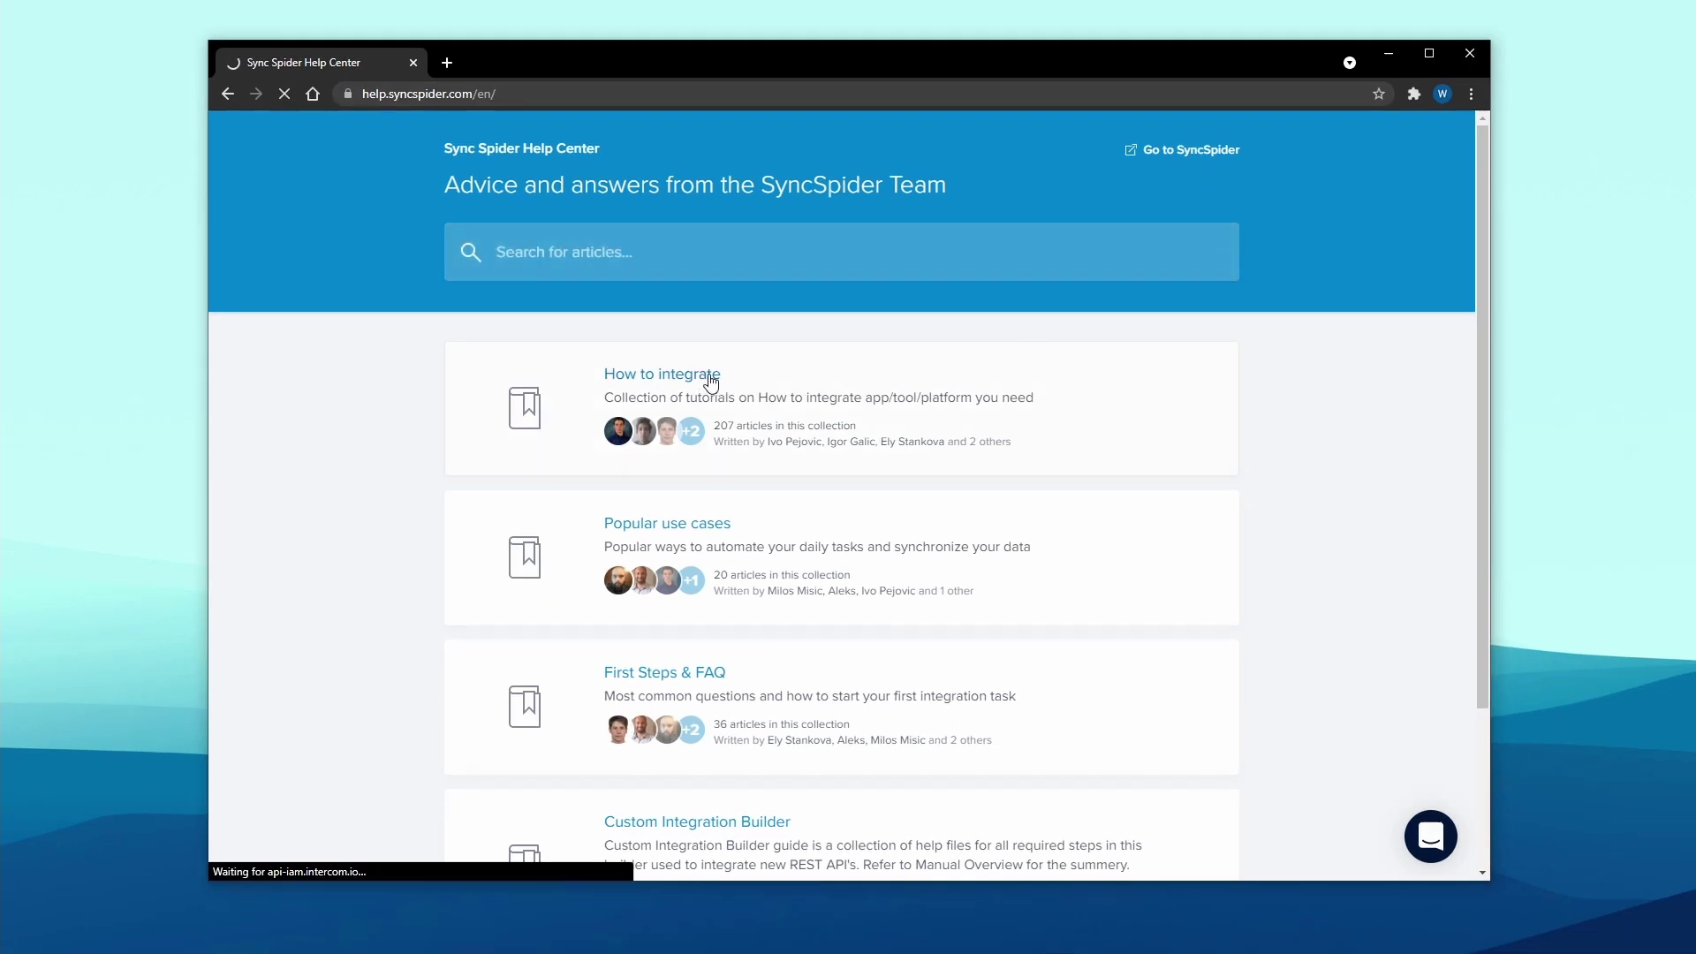
scroll(1306, 466, down, 10)
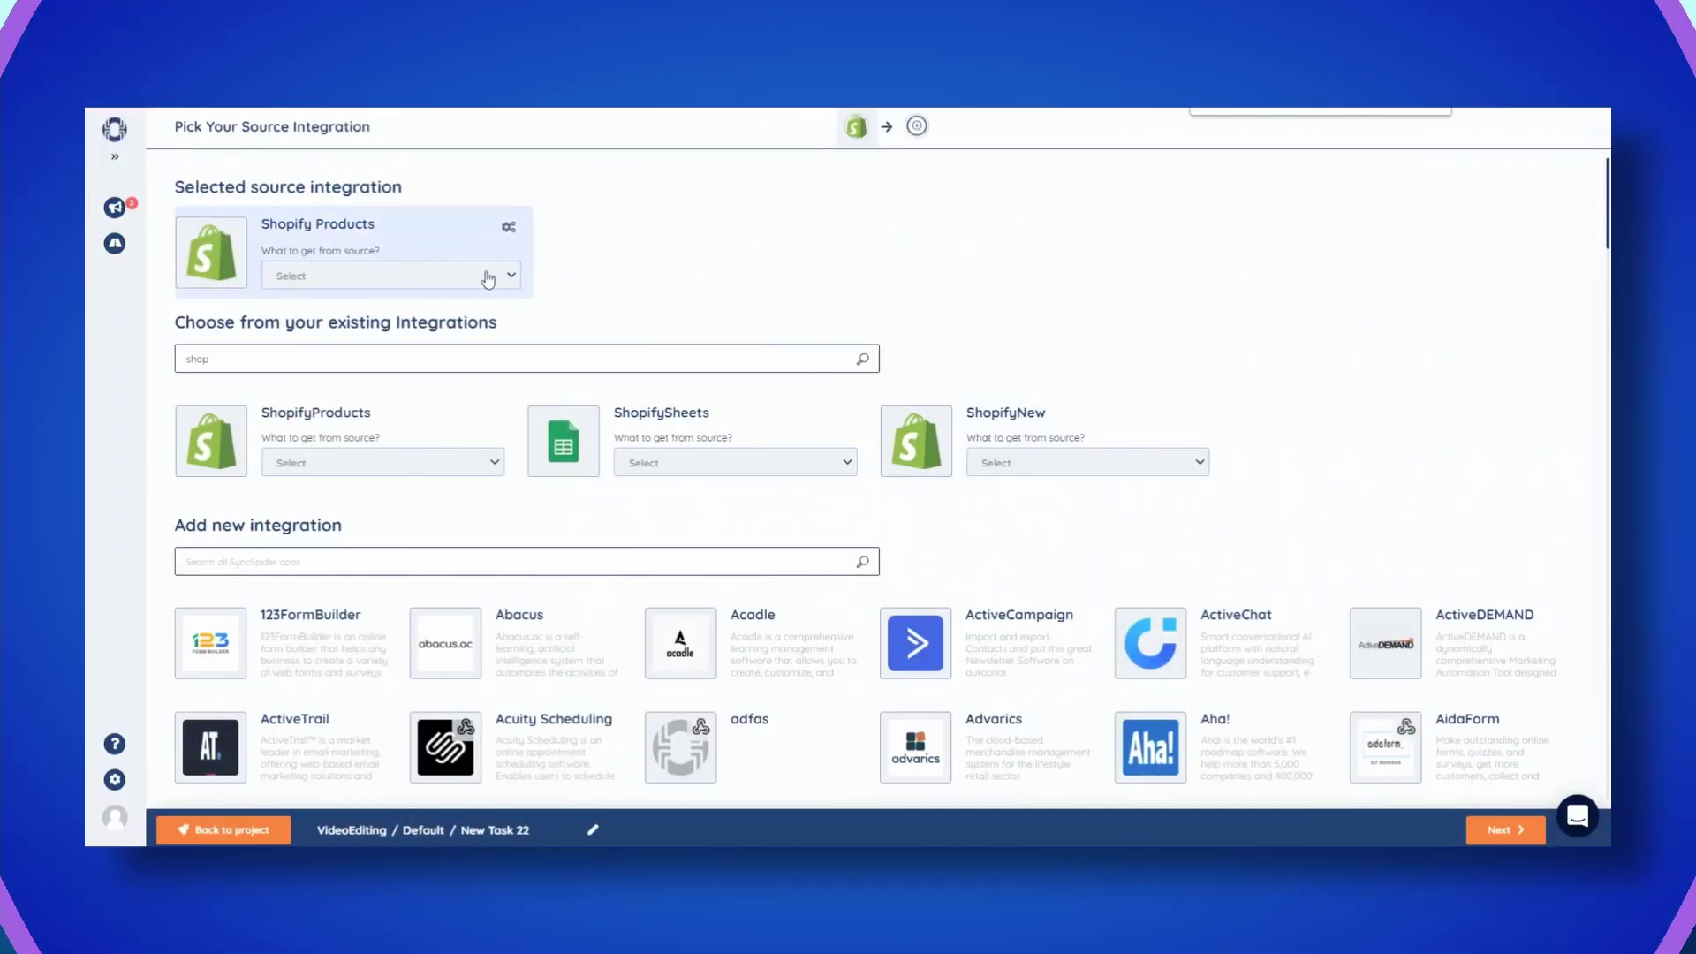
Step: Set Shopify Products to pull Product data as the task's source
click(487, 280)
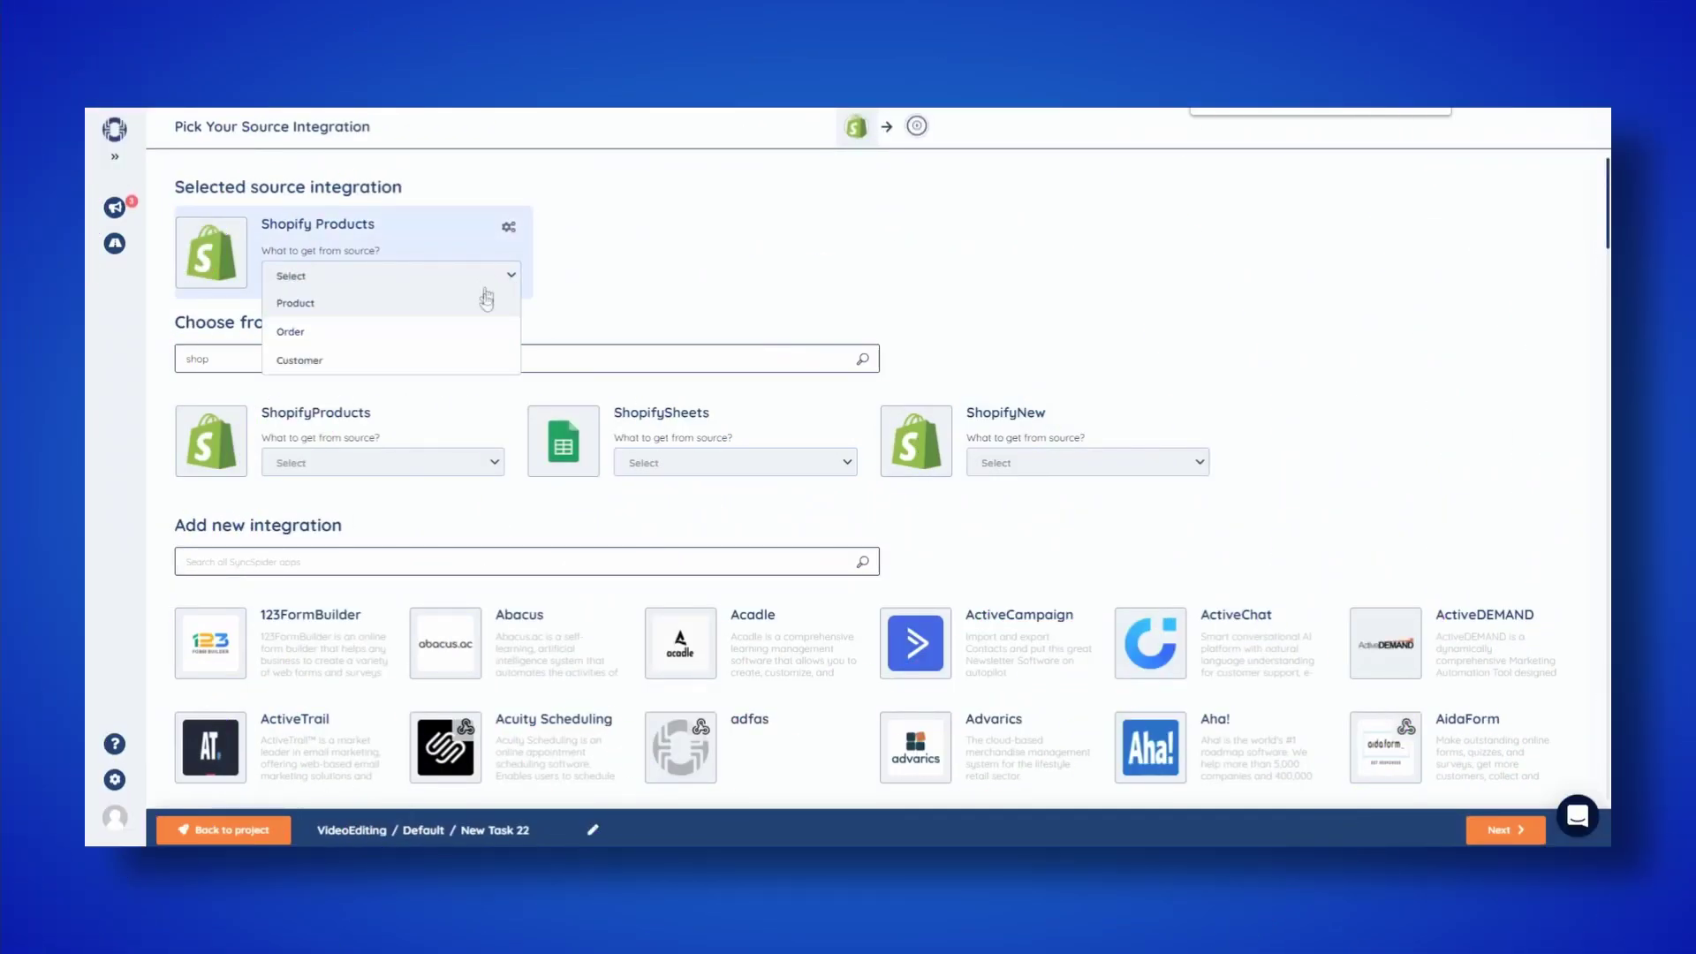
click(486, 308)
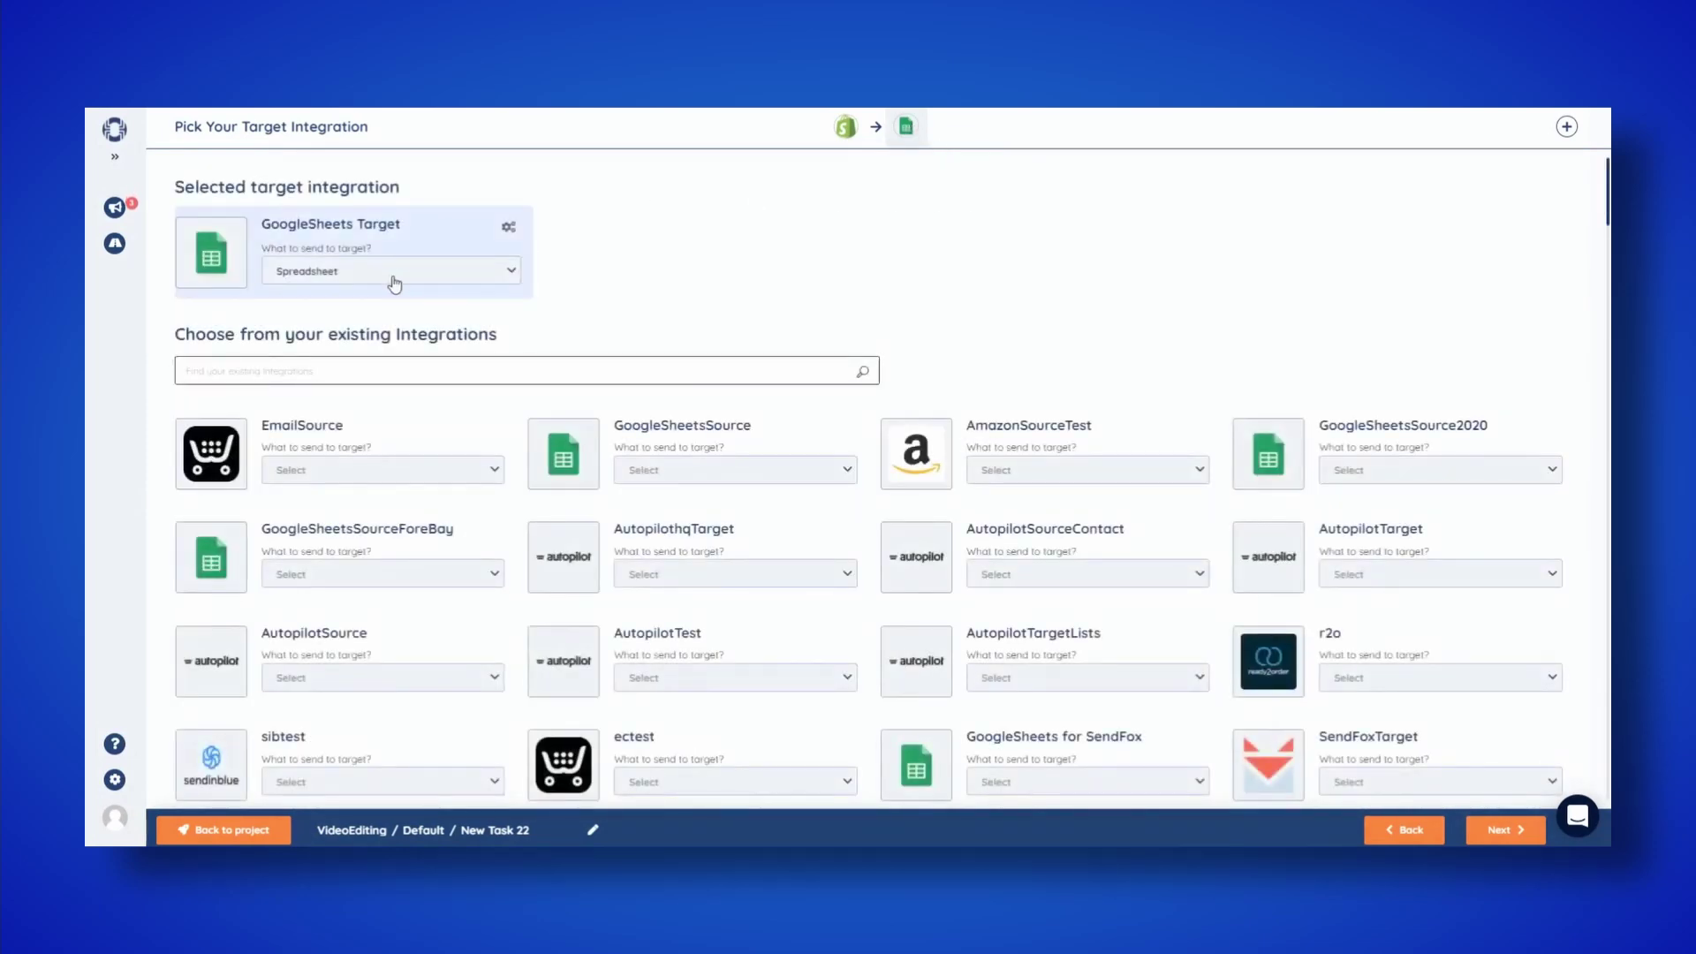
Step: Keep GoogleSheets Target as the Spreadsheet target and continue to the Source Filter step
click(1504, 829)
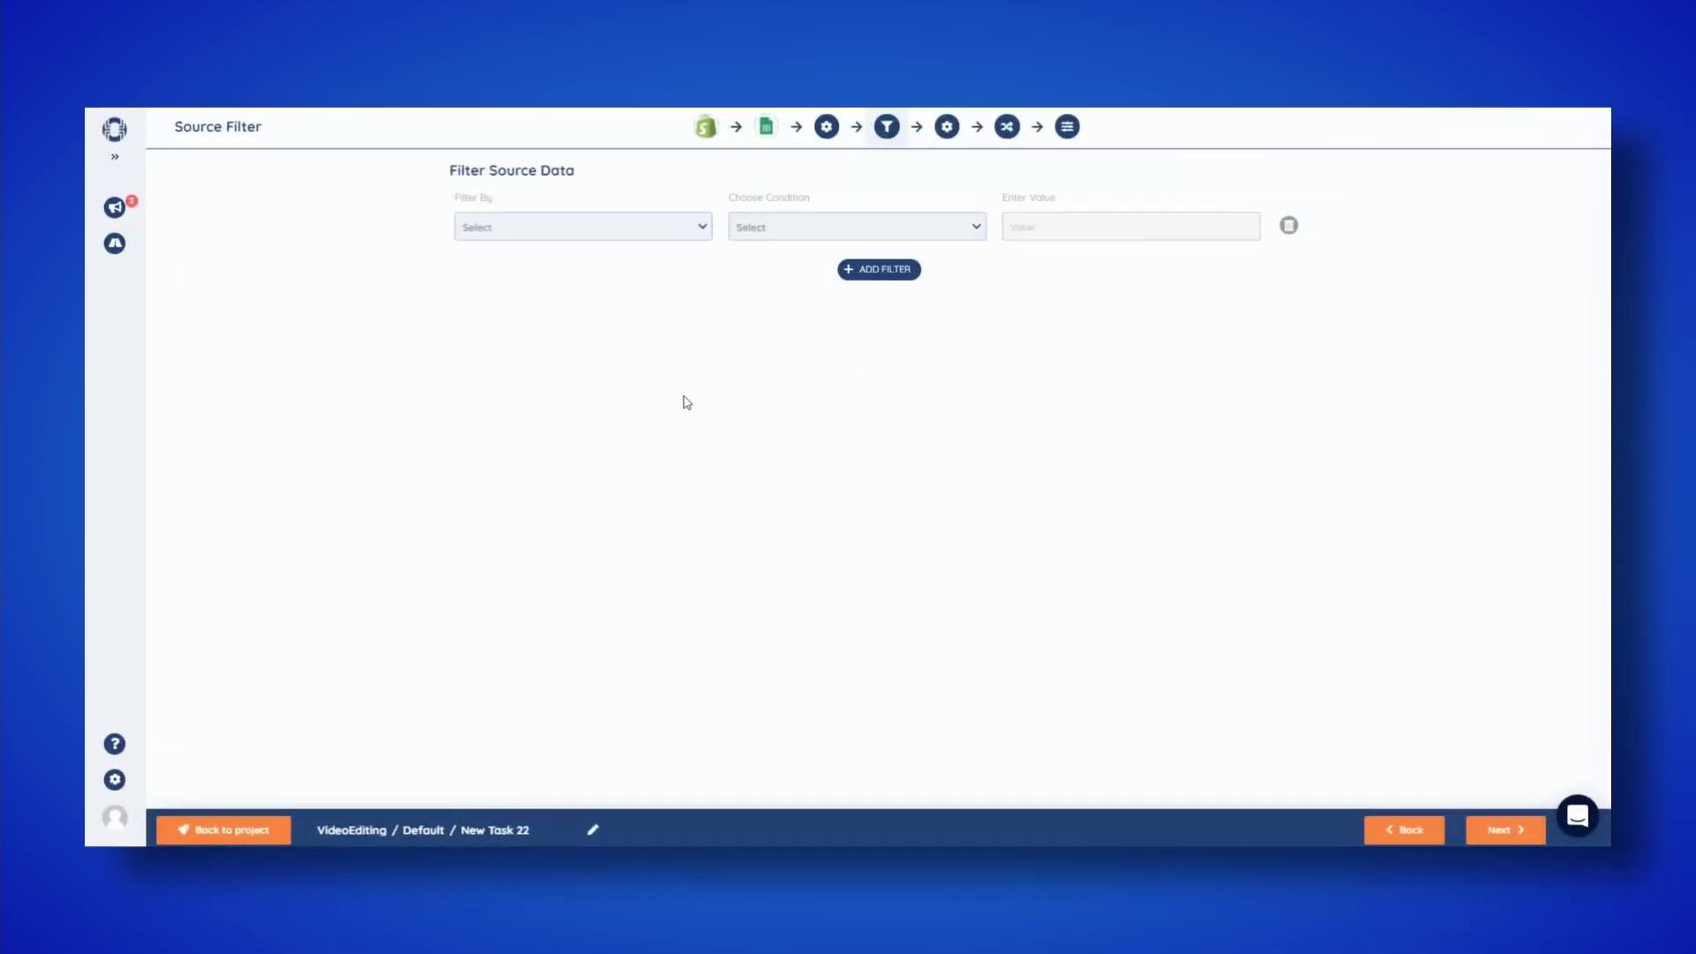
Step: Choose variants.collection.Price as the field to filter the source products by
click(607, 243)
scroll(623, 314, down, 10)
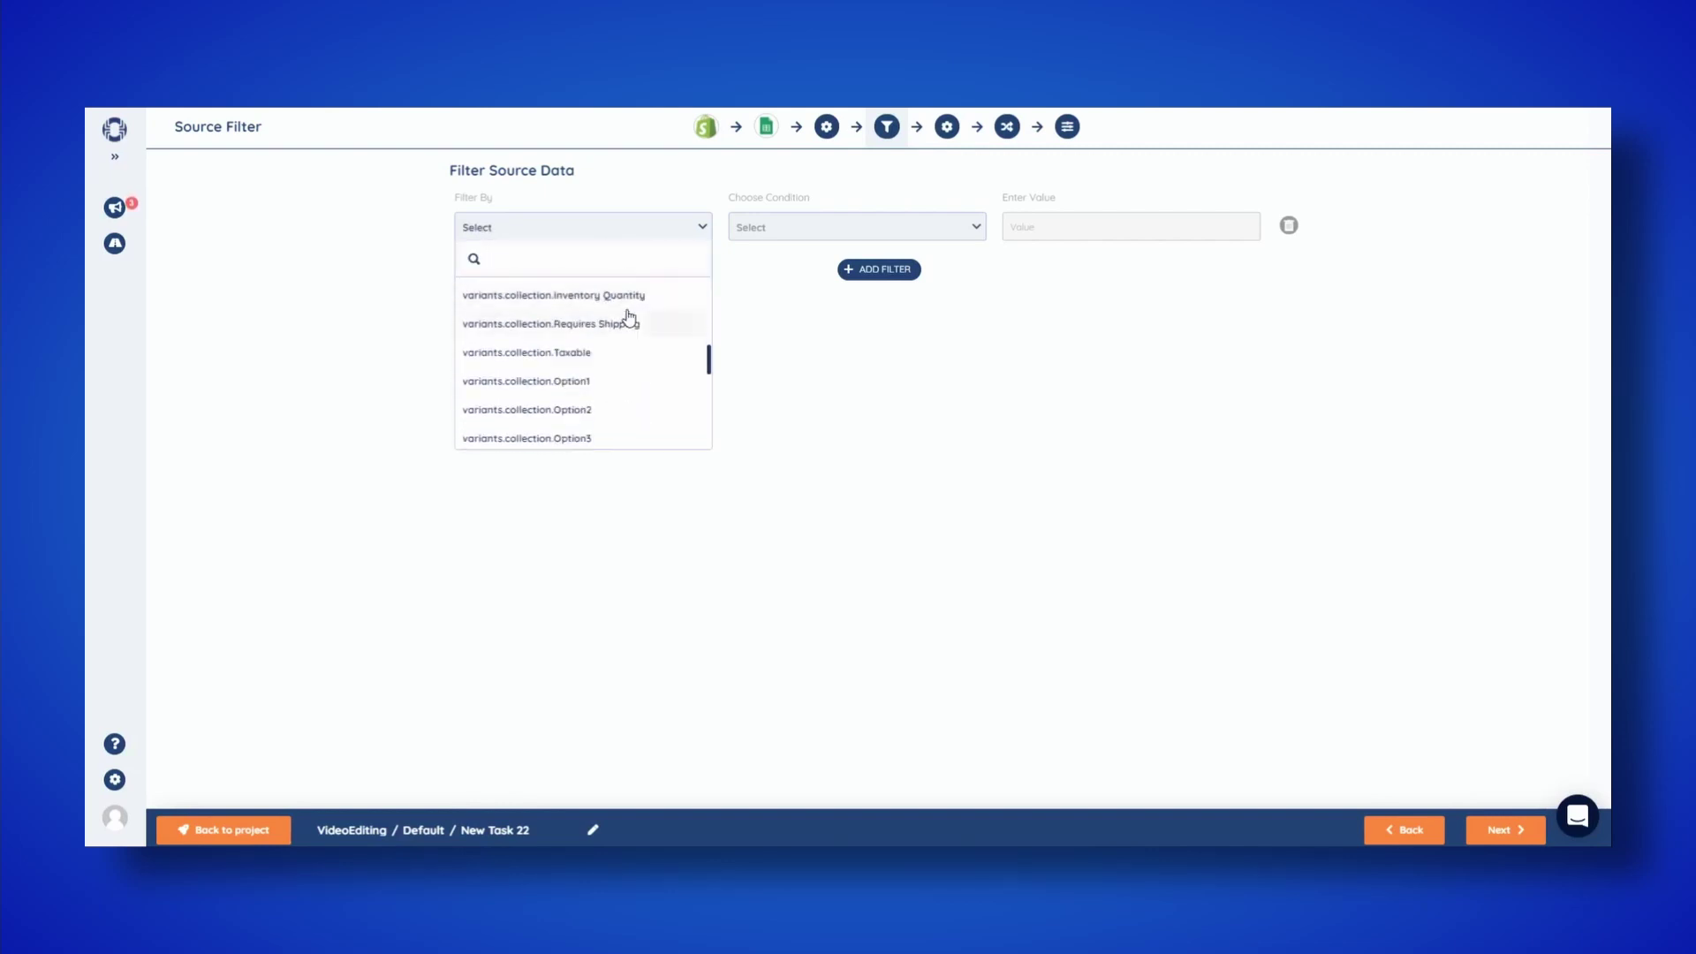
scroll(629, 317, down, 10)
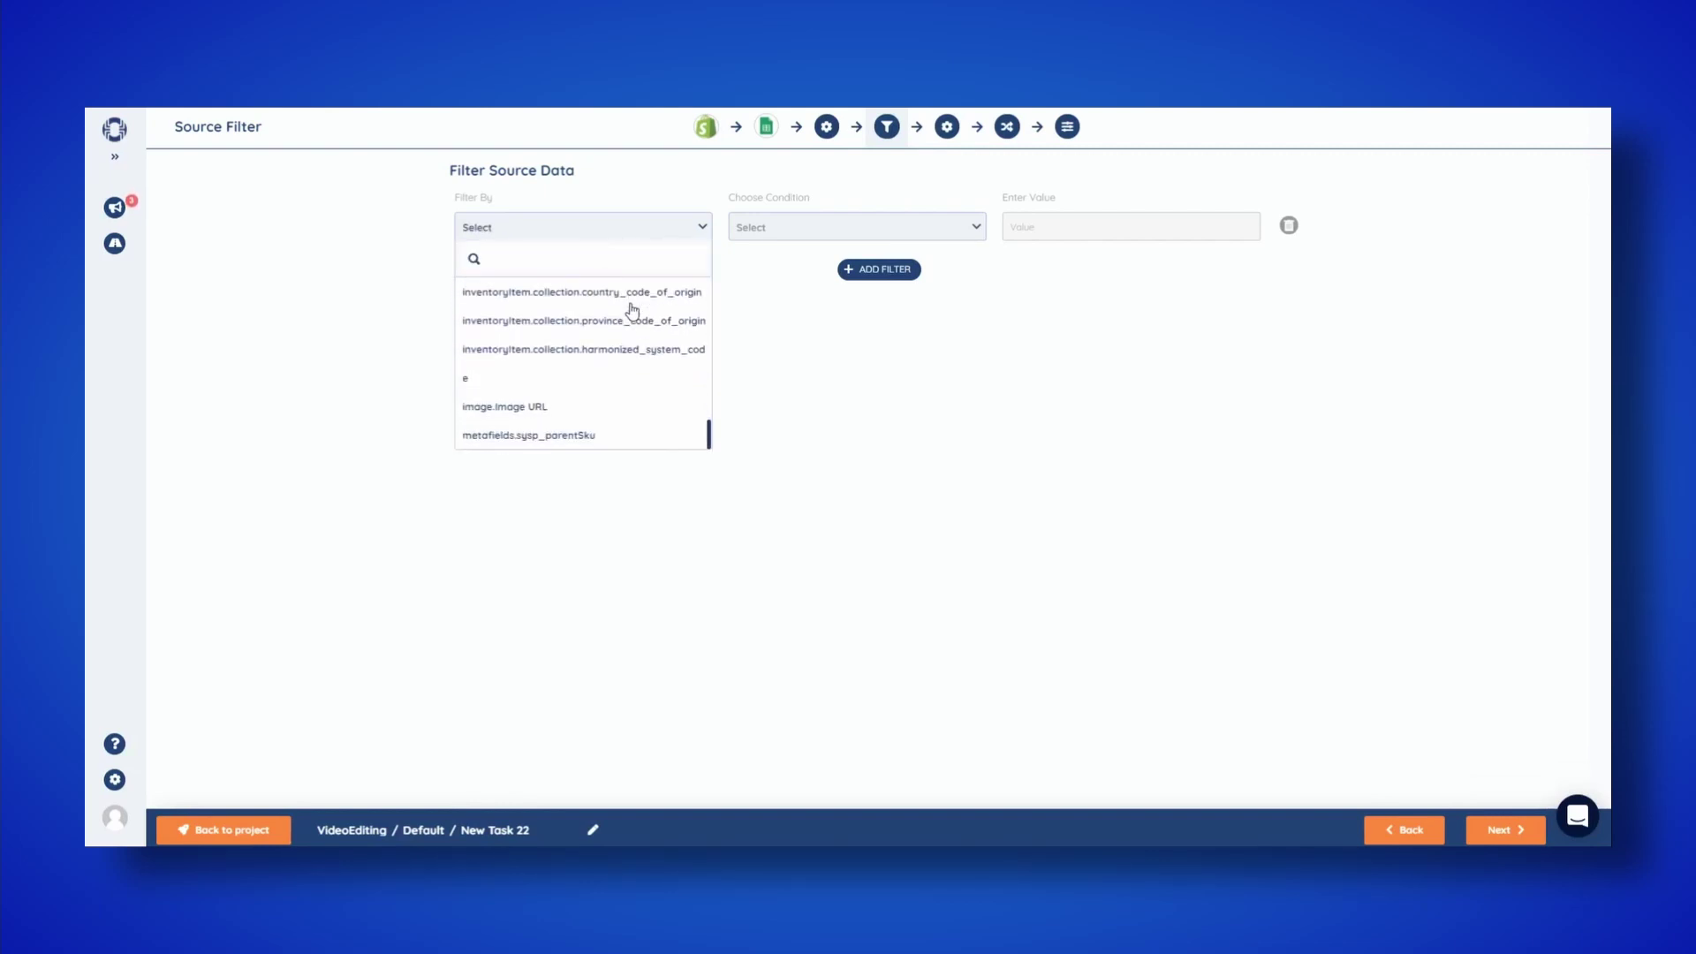
drag(710, 434, 720, 267)
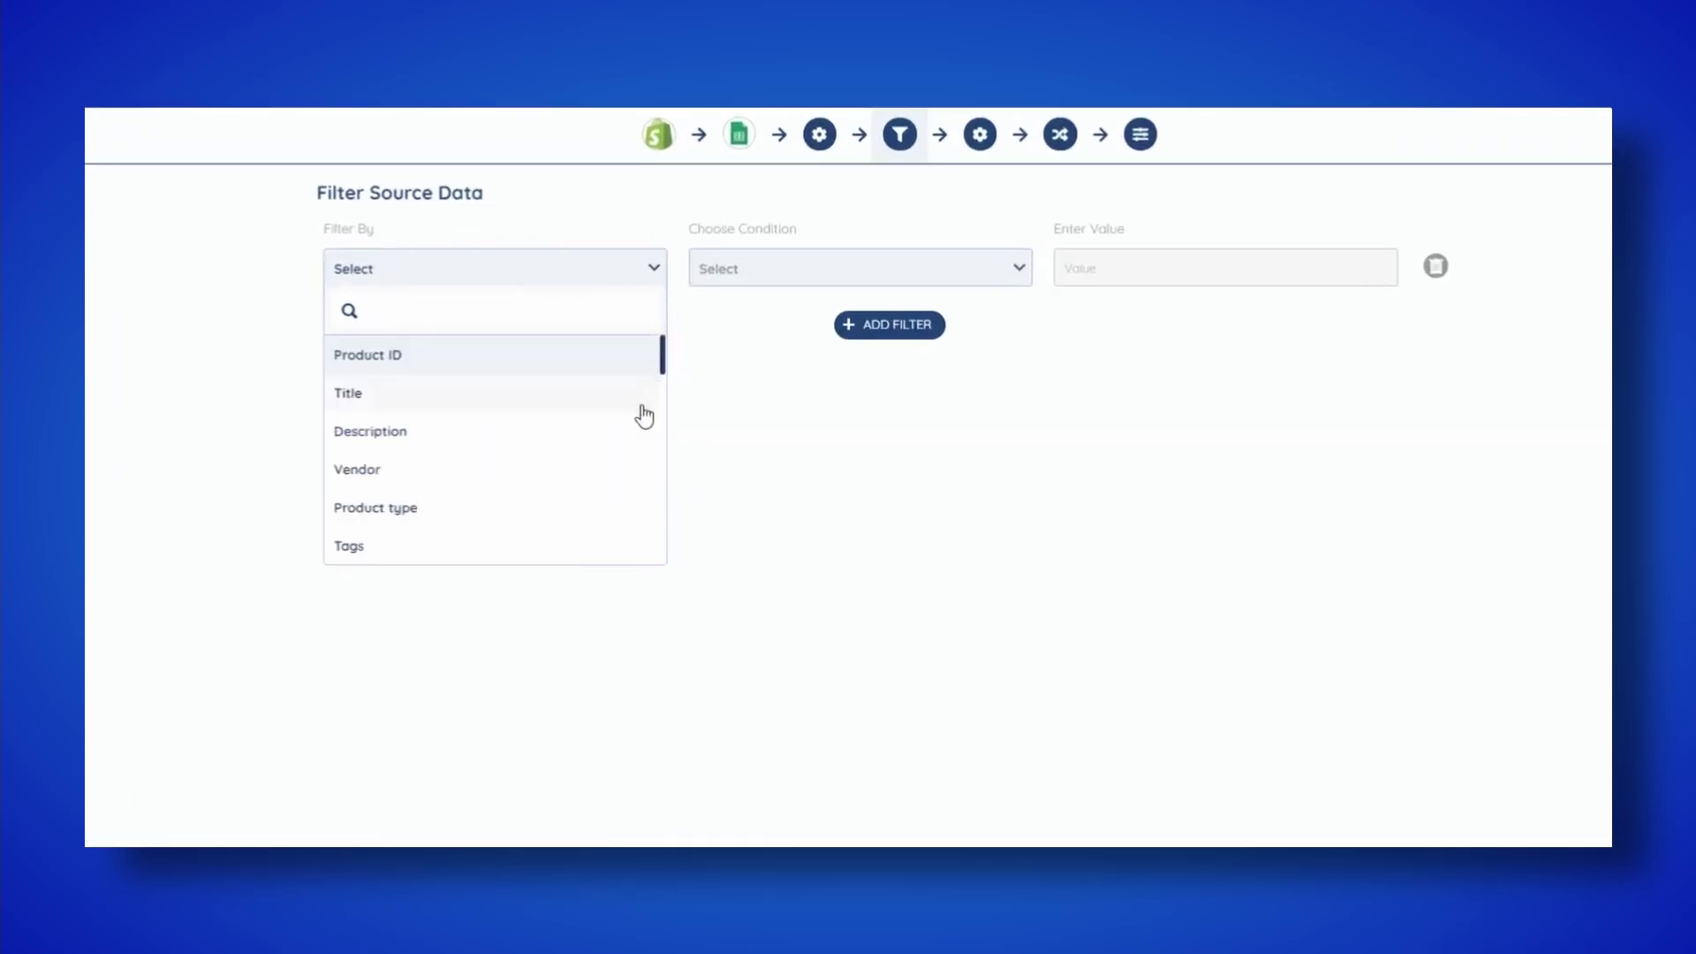
scroll(640, 421, down, 1)
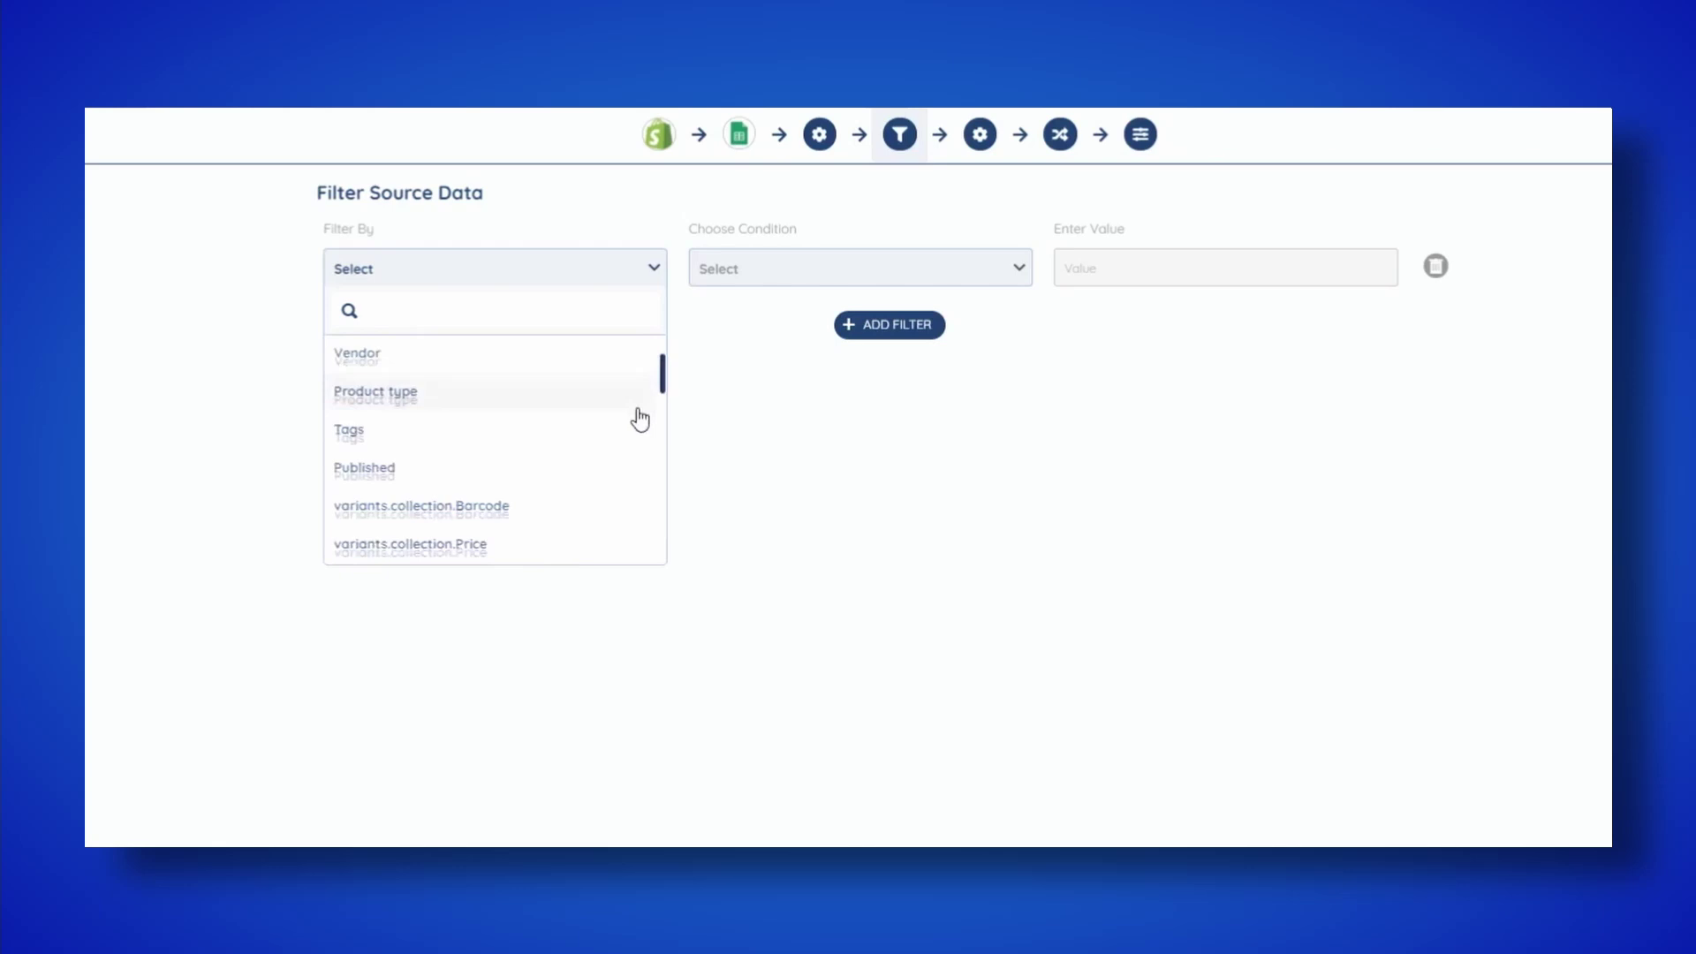
scroll(640, 415, down, 4)
scroll(639, 411, down, 5)
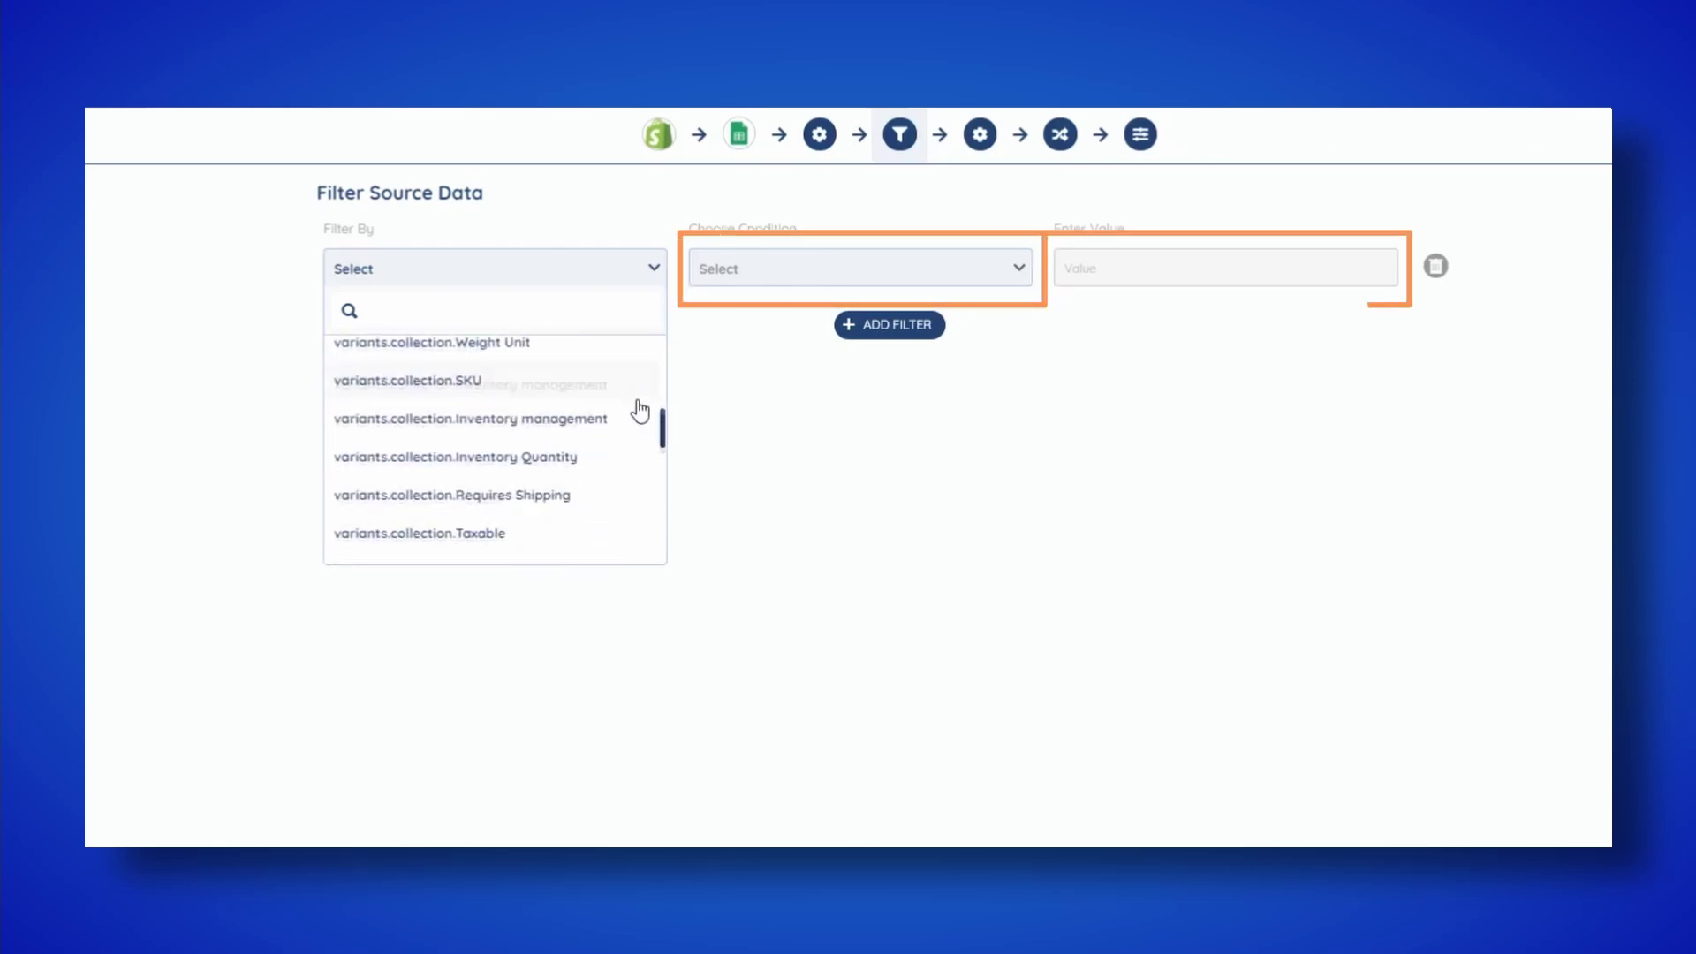
scroll(636, 411, down, 3)
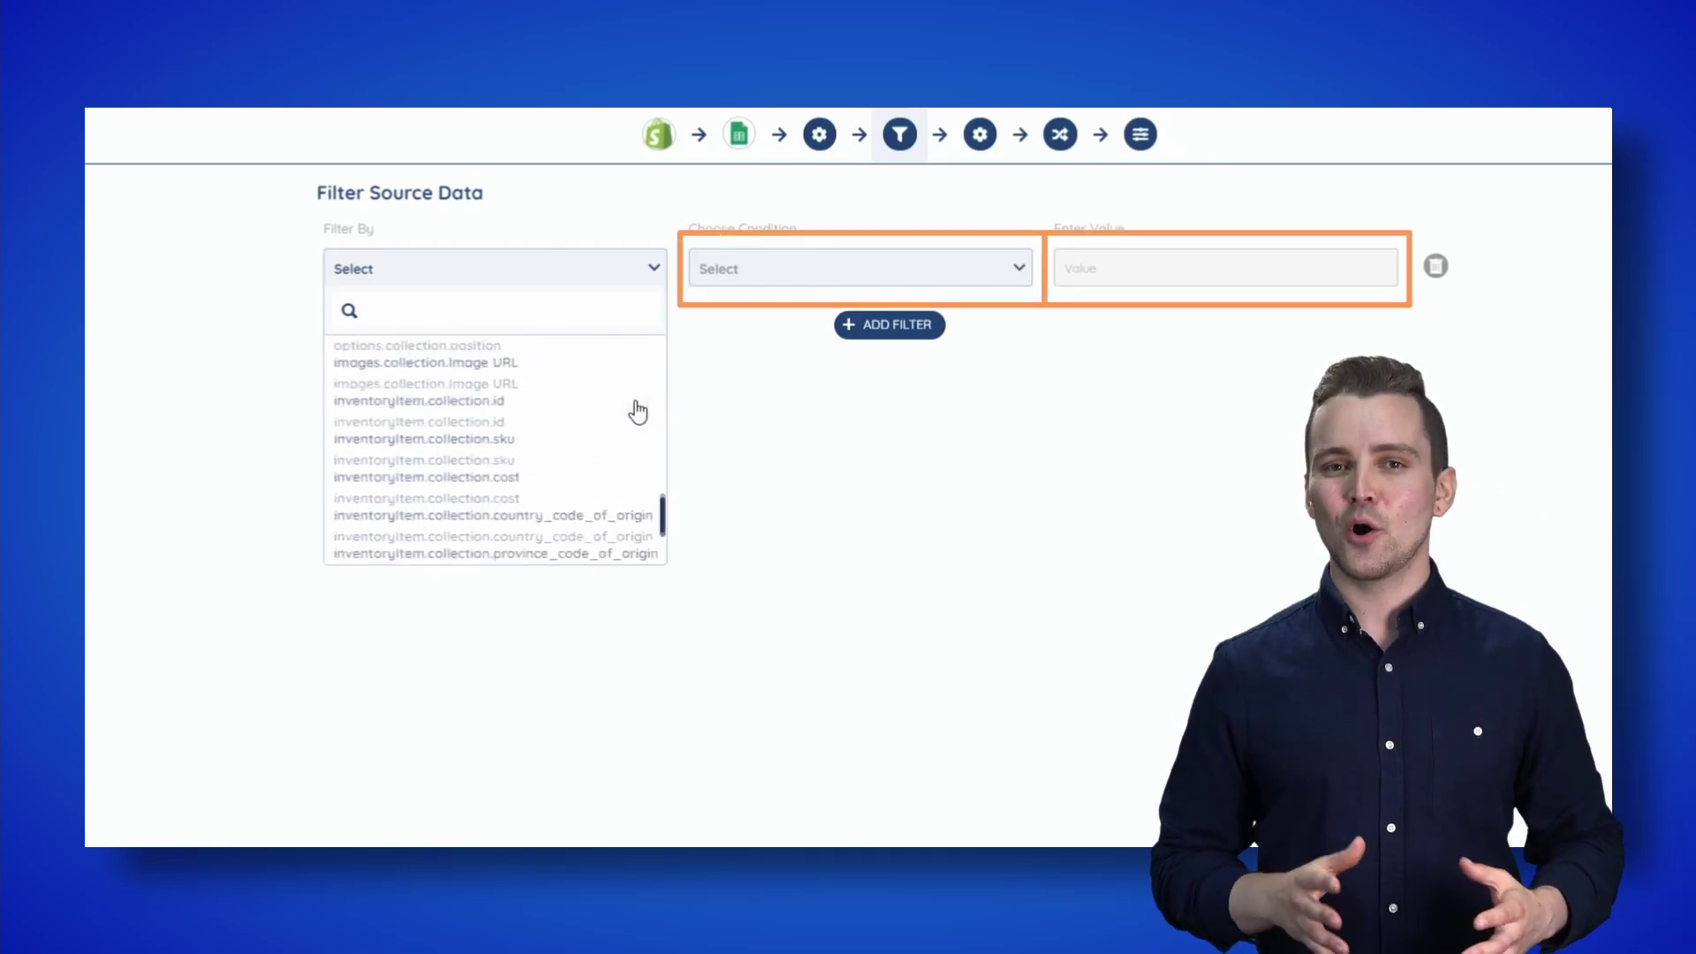
click(644, 281)
click(644, 281)
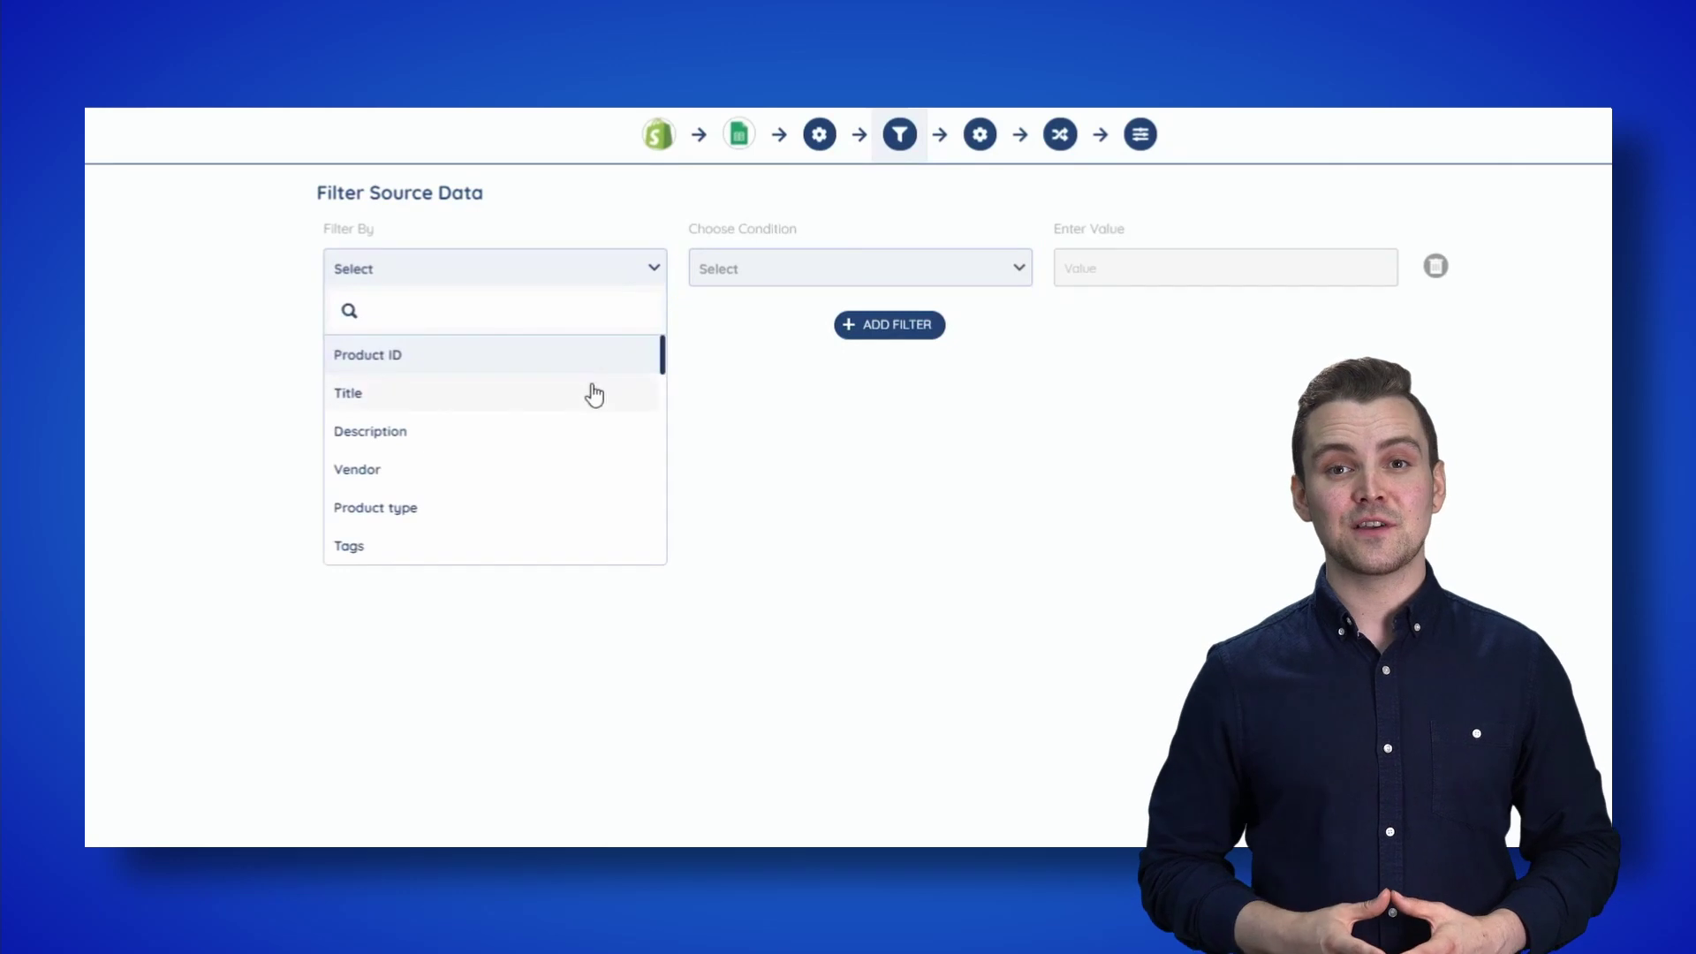
scroll(598, 396, down, 5)
scroll(597, 409, down, 10)
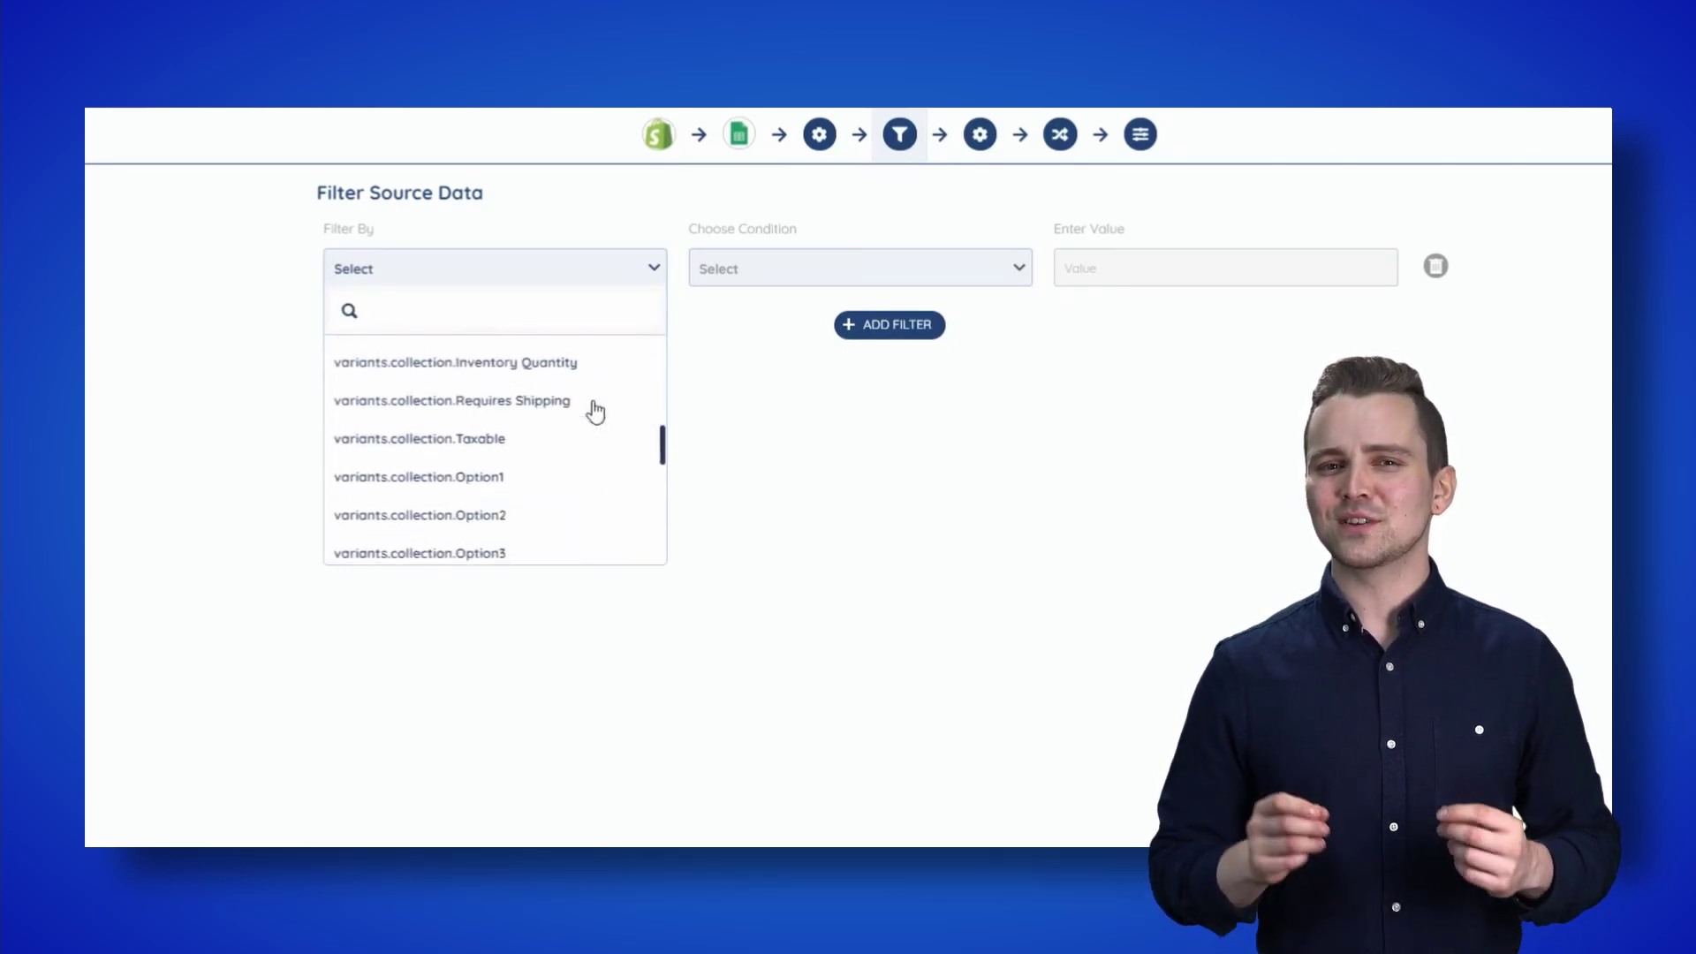
scroll(589, 421, down, 1)
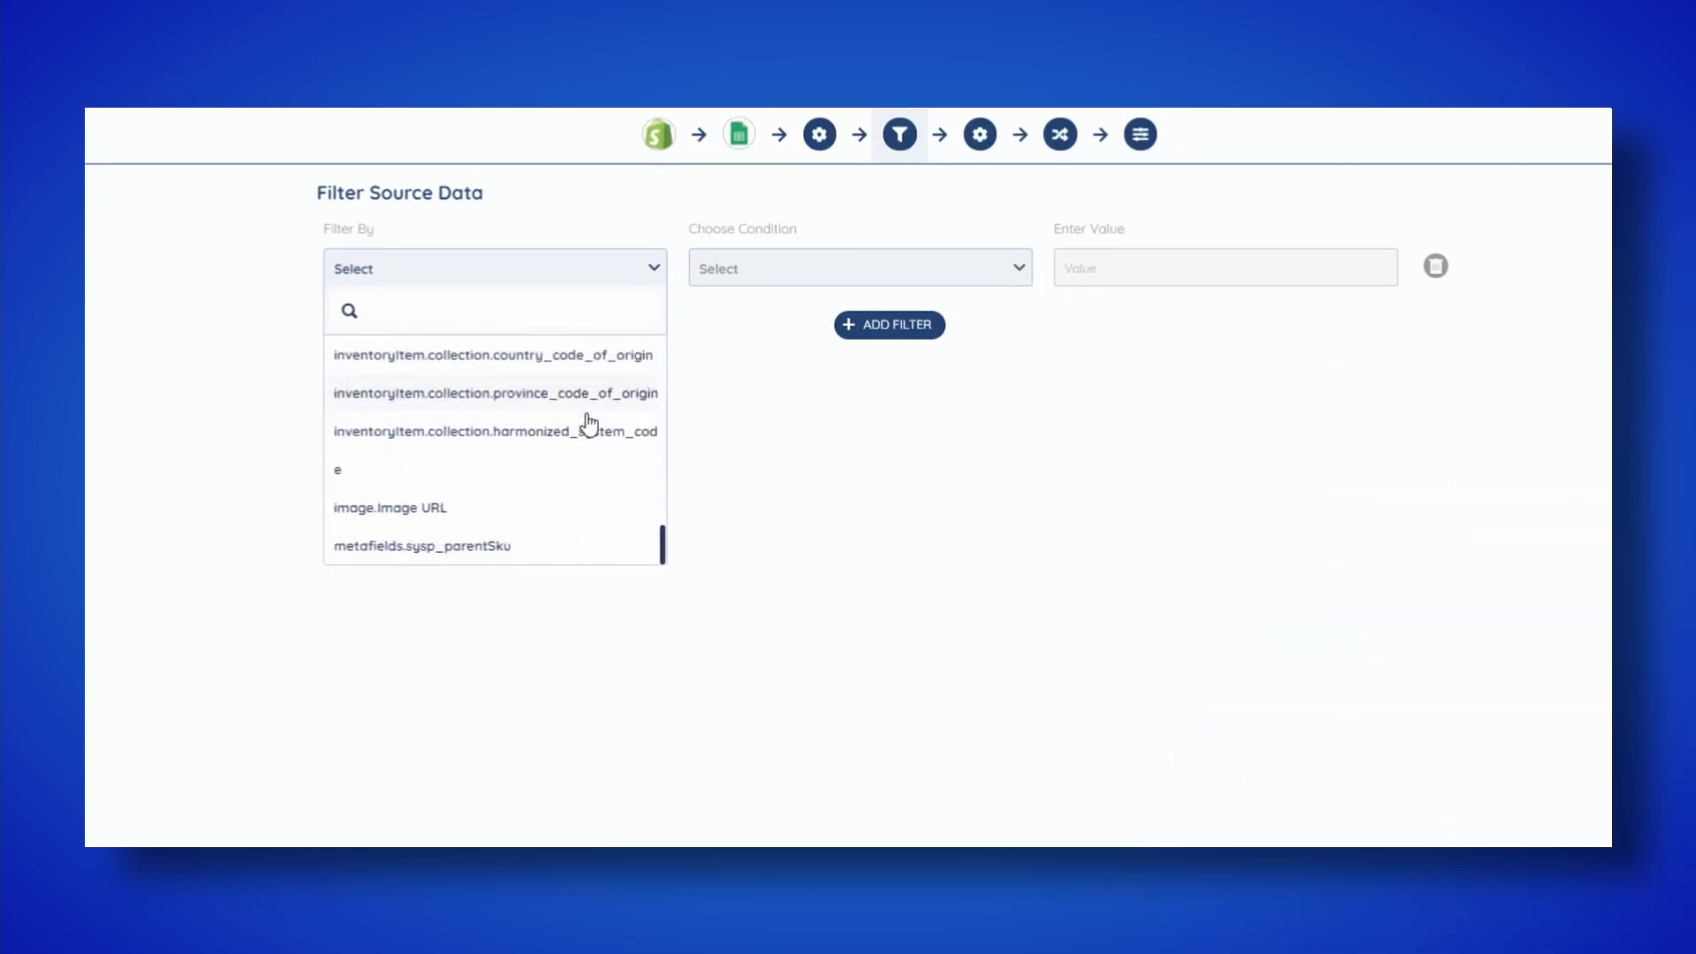
scroll(589, 422, up, 10)
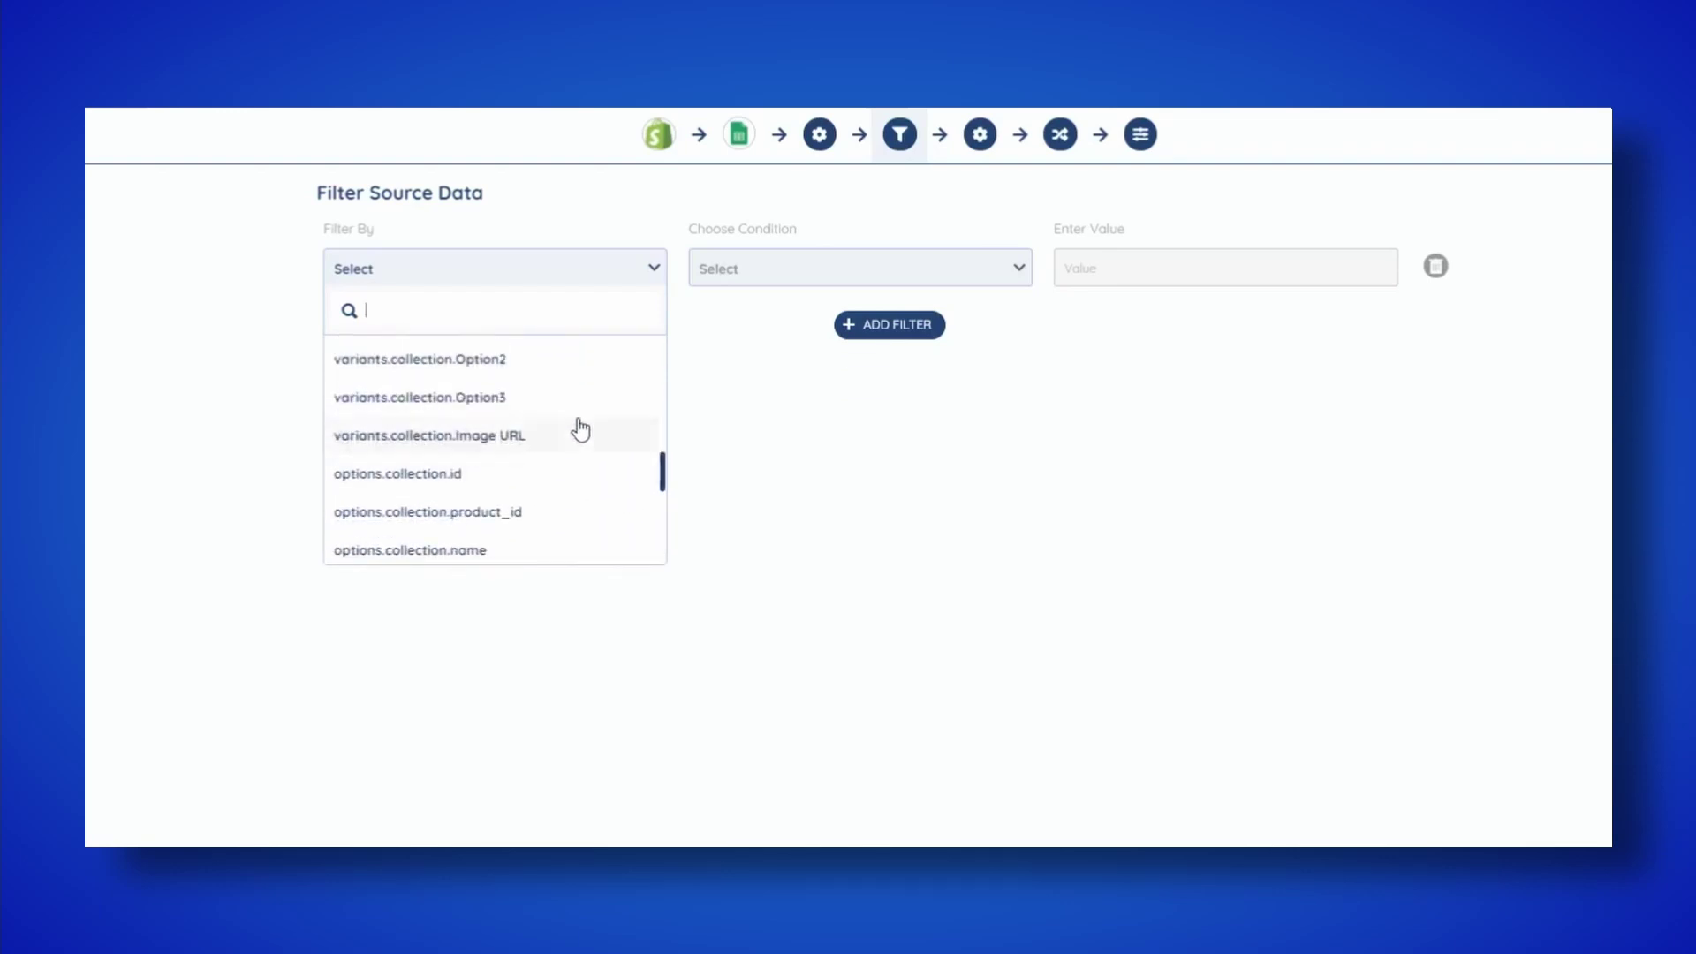
scroll(566, 444, up, 15)
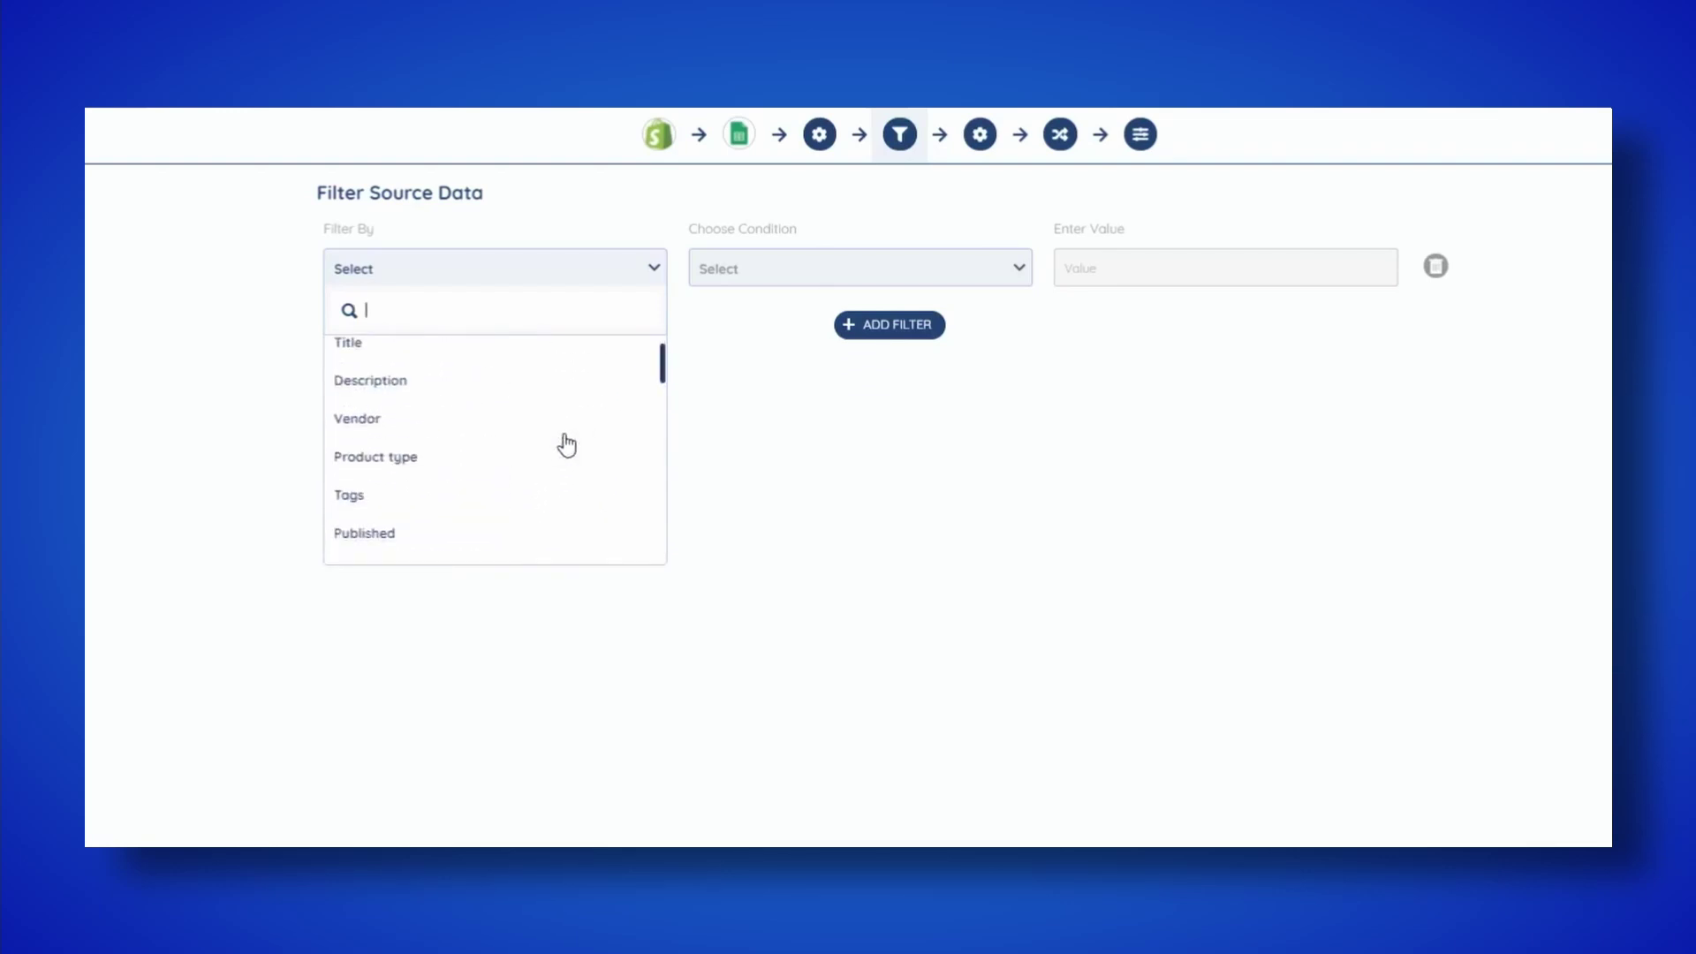
click(530, 510)
Step: Set the filter's condition to In a Sequence
click(737, 265)
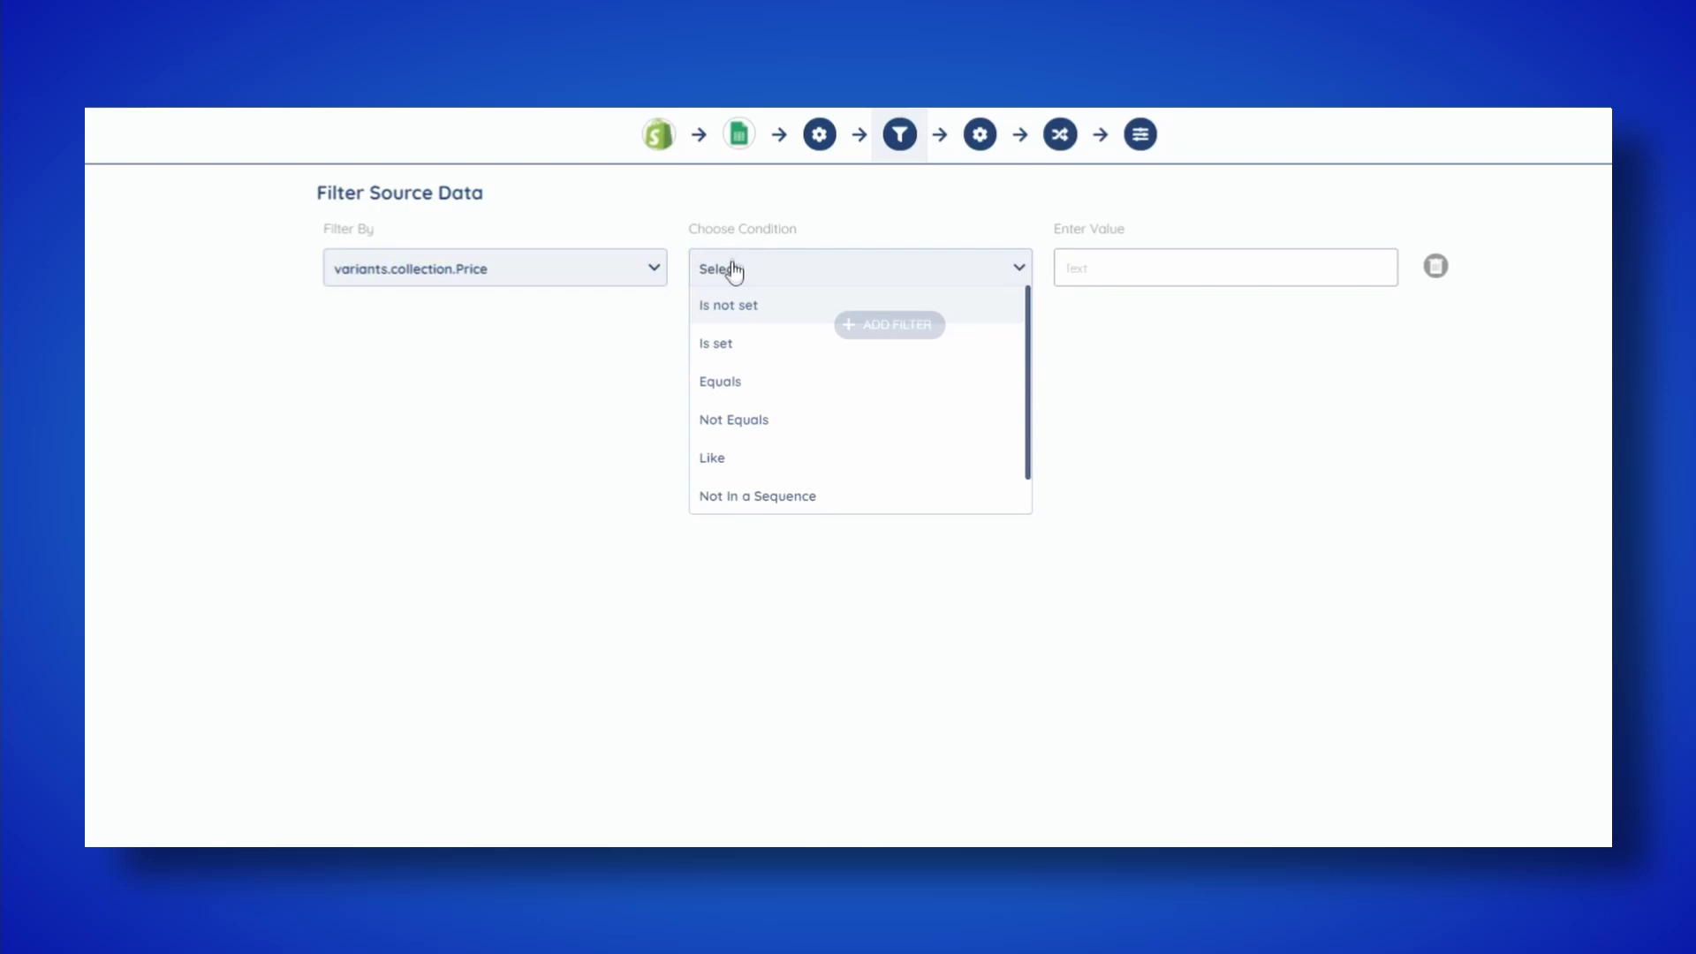
scroll(809, 397, down, 1)
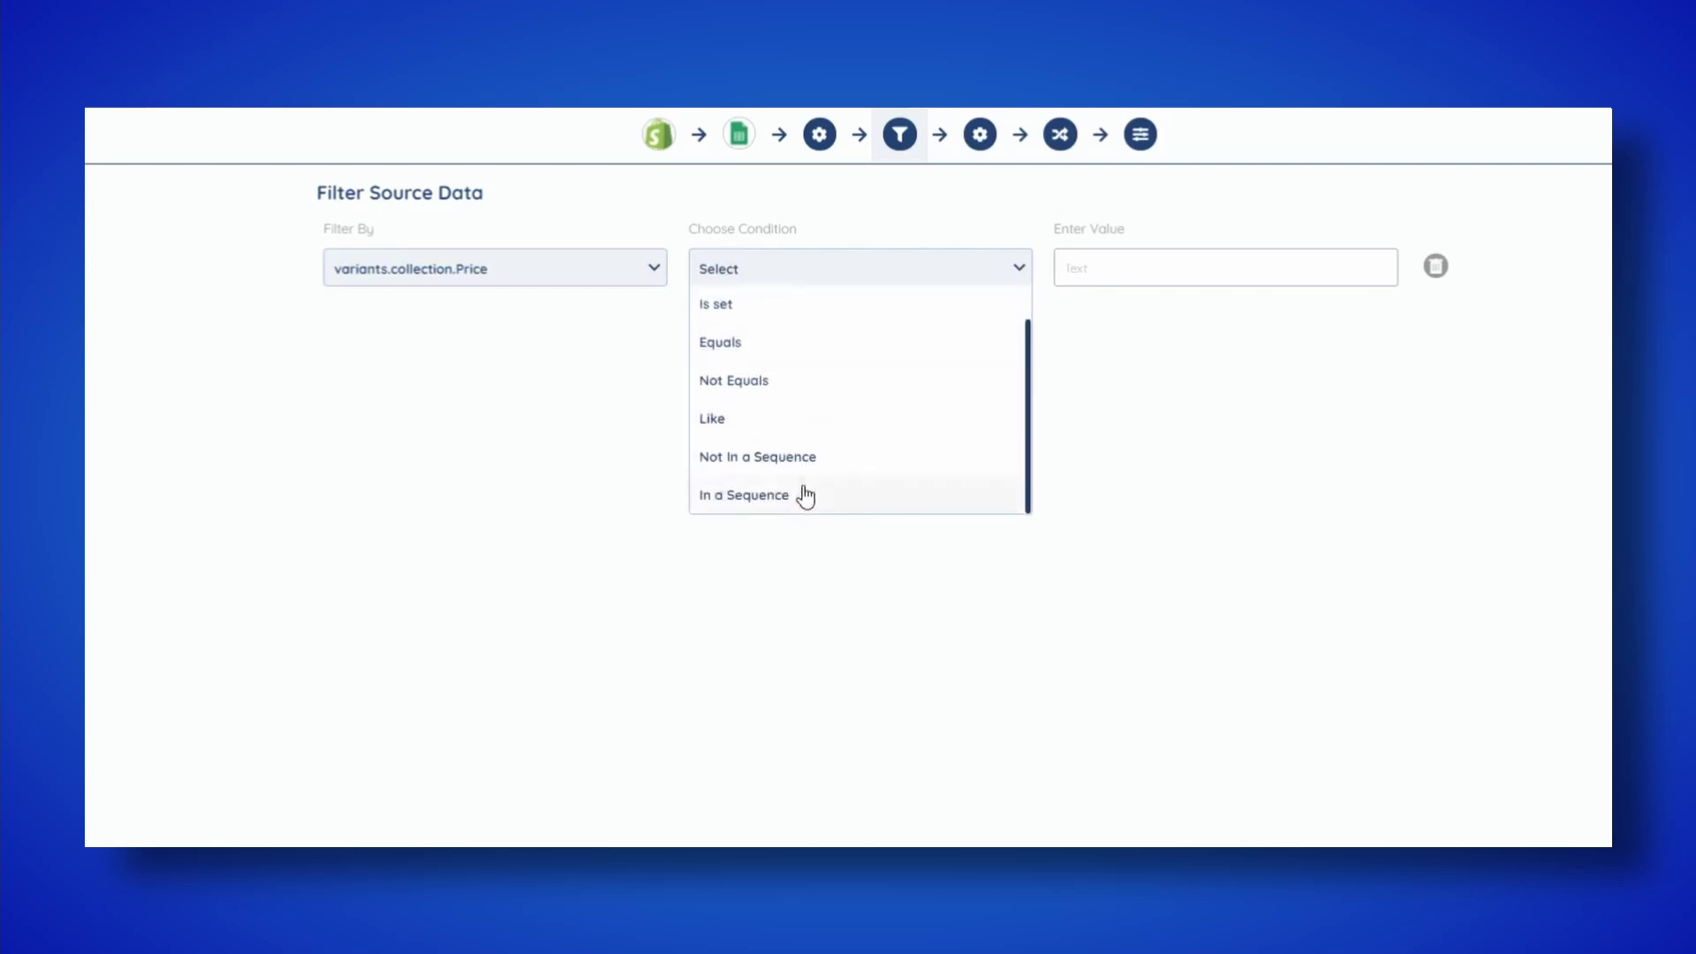
click(758, 494)
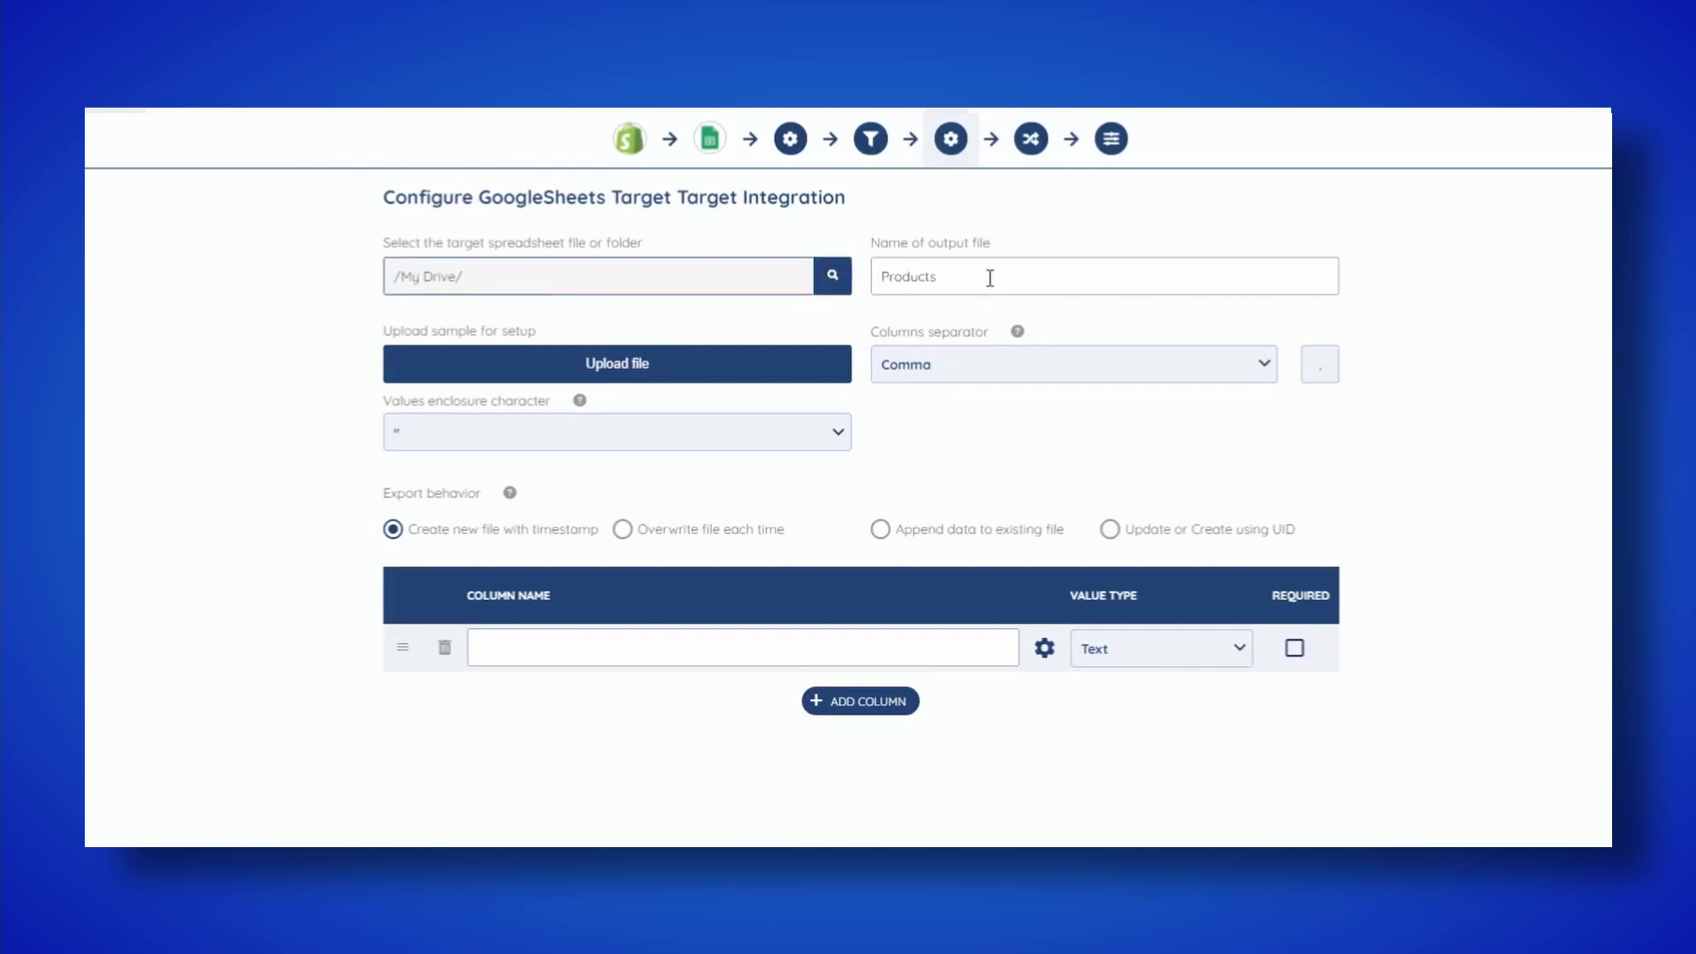
Step: Rename the output file from Products to Shopify Sheets and add a second column row
drag(990, 278, 875, 276)
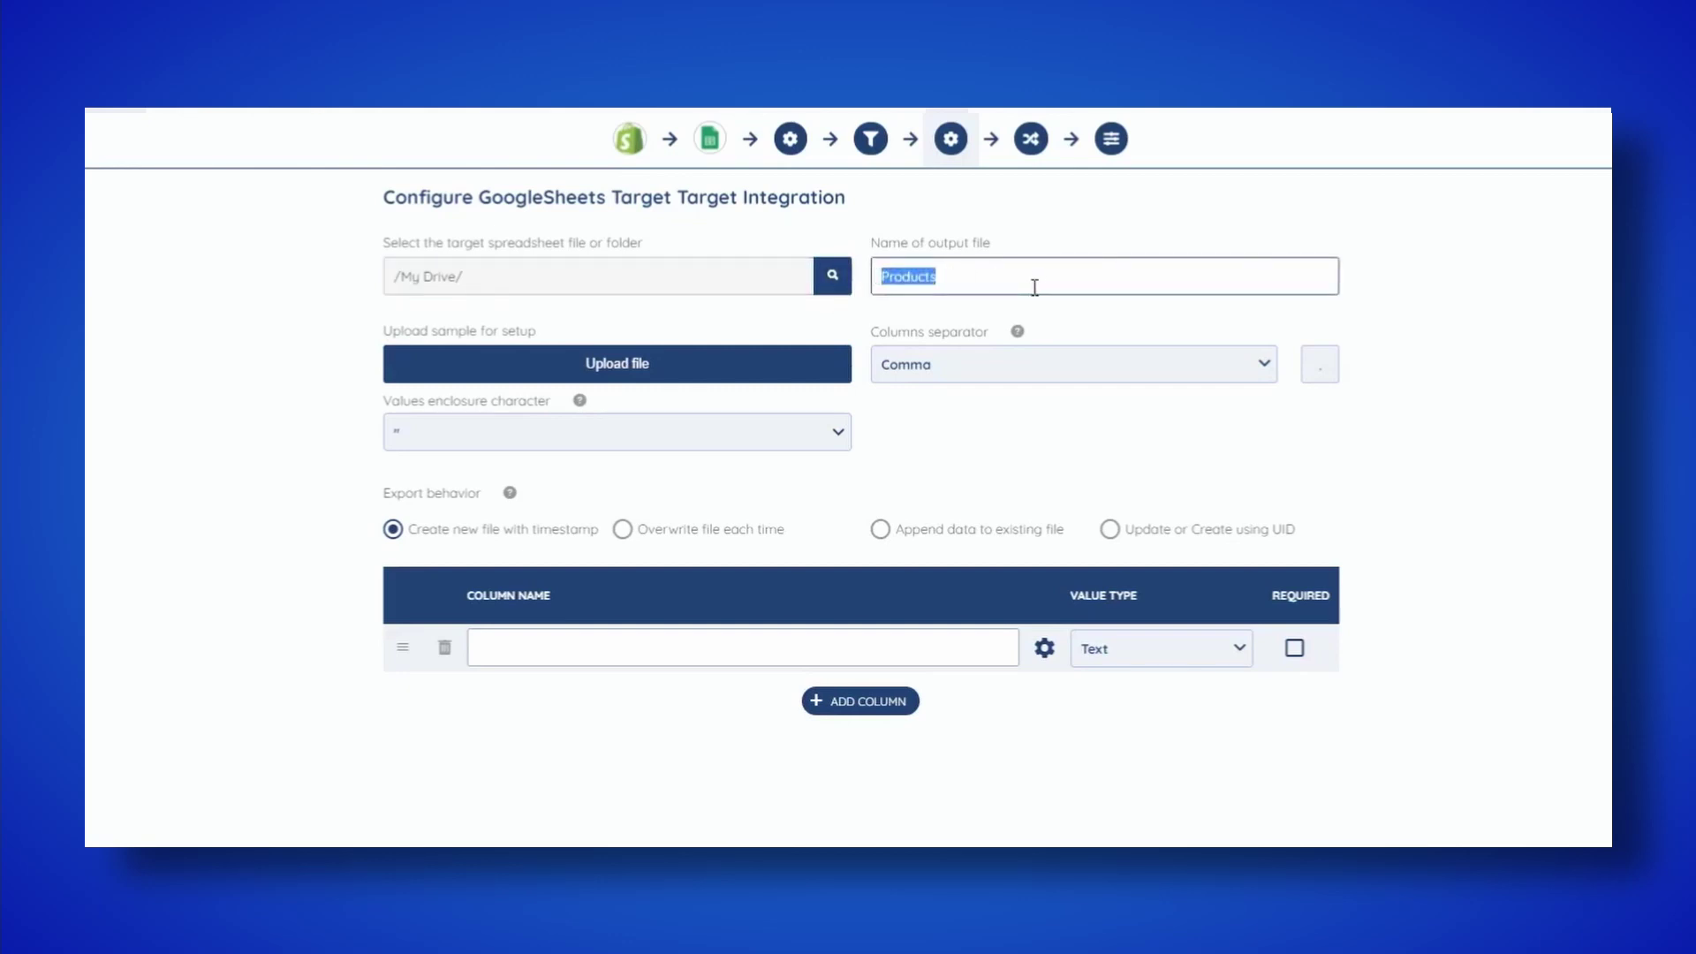
key(BackSpace)
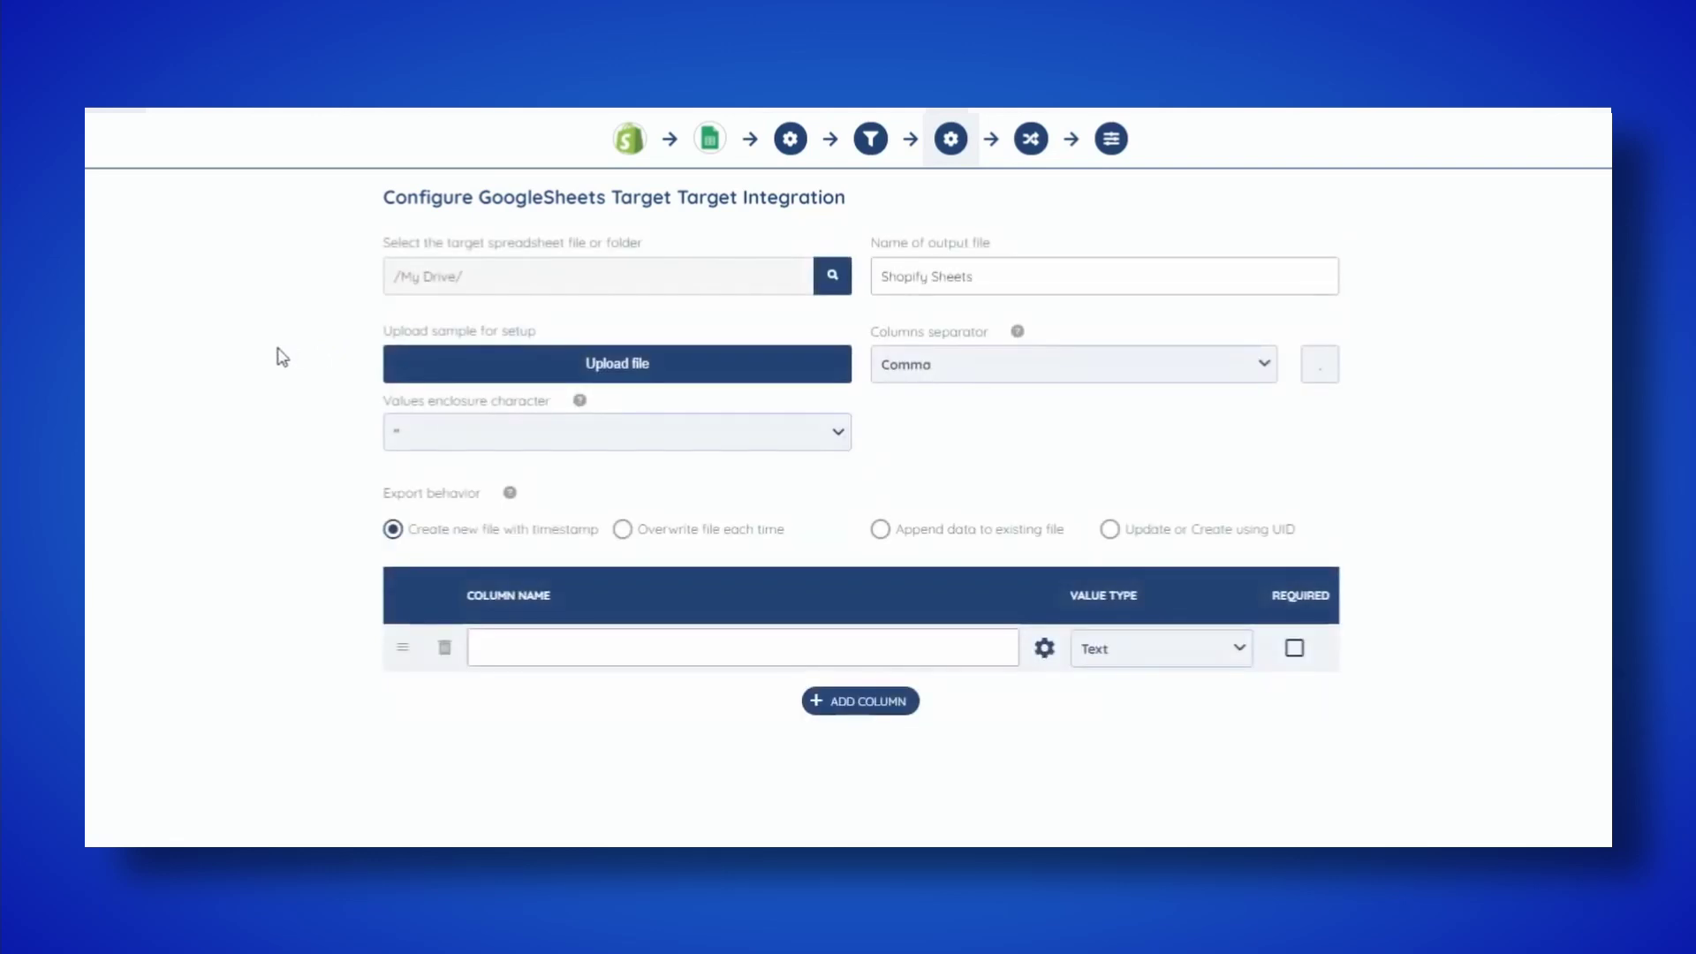
click(862, 702)
click(840, 651)
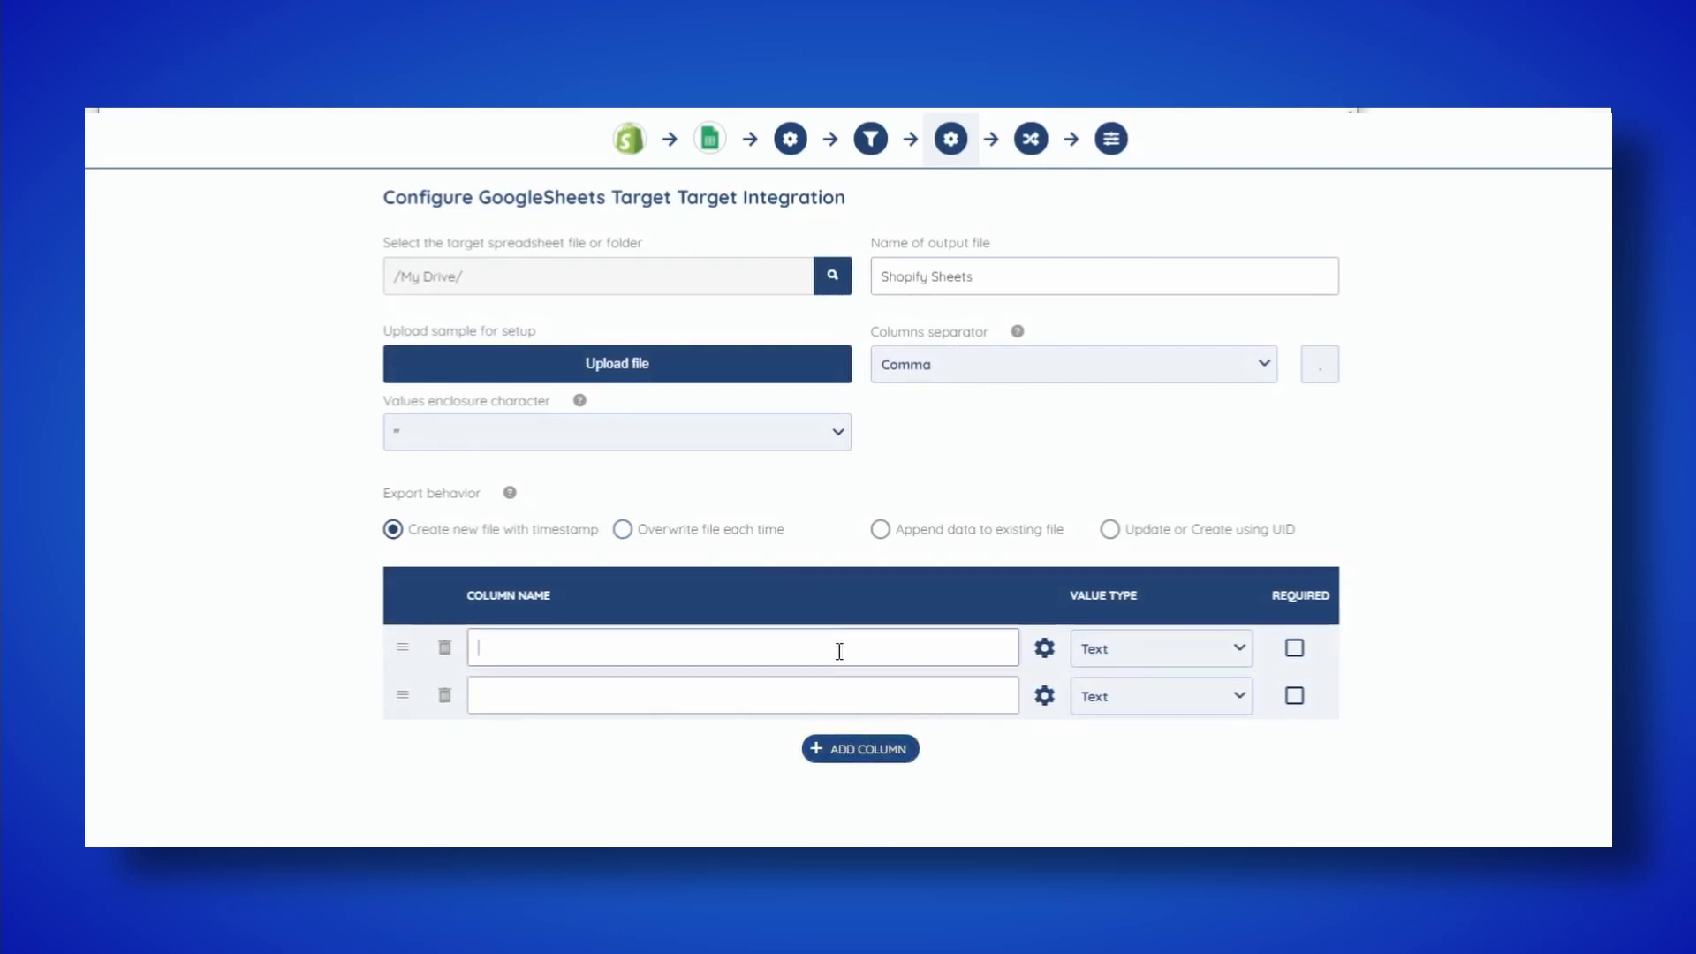
click(782, 698)
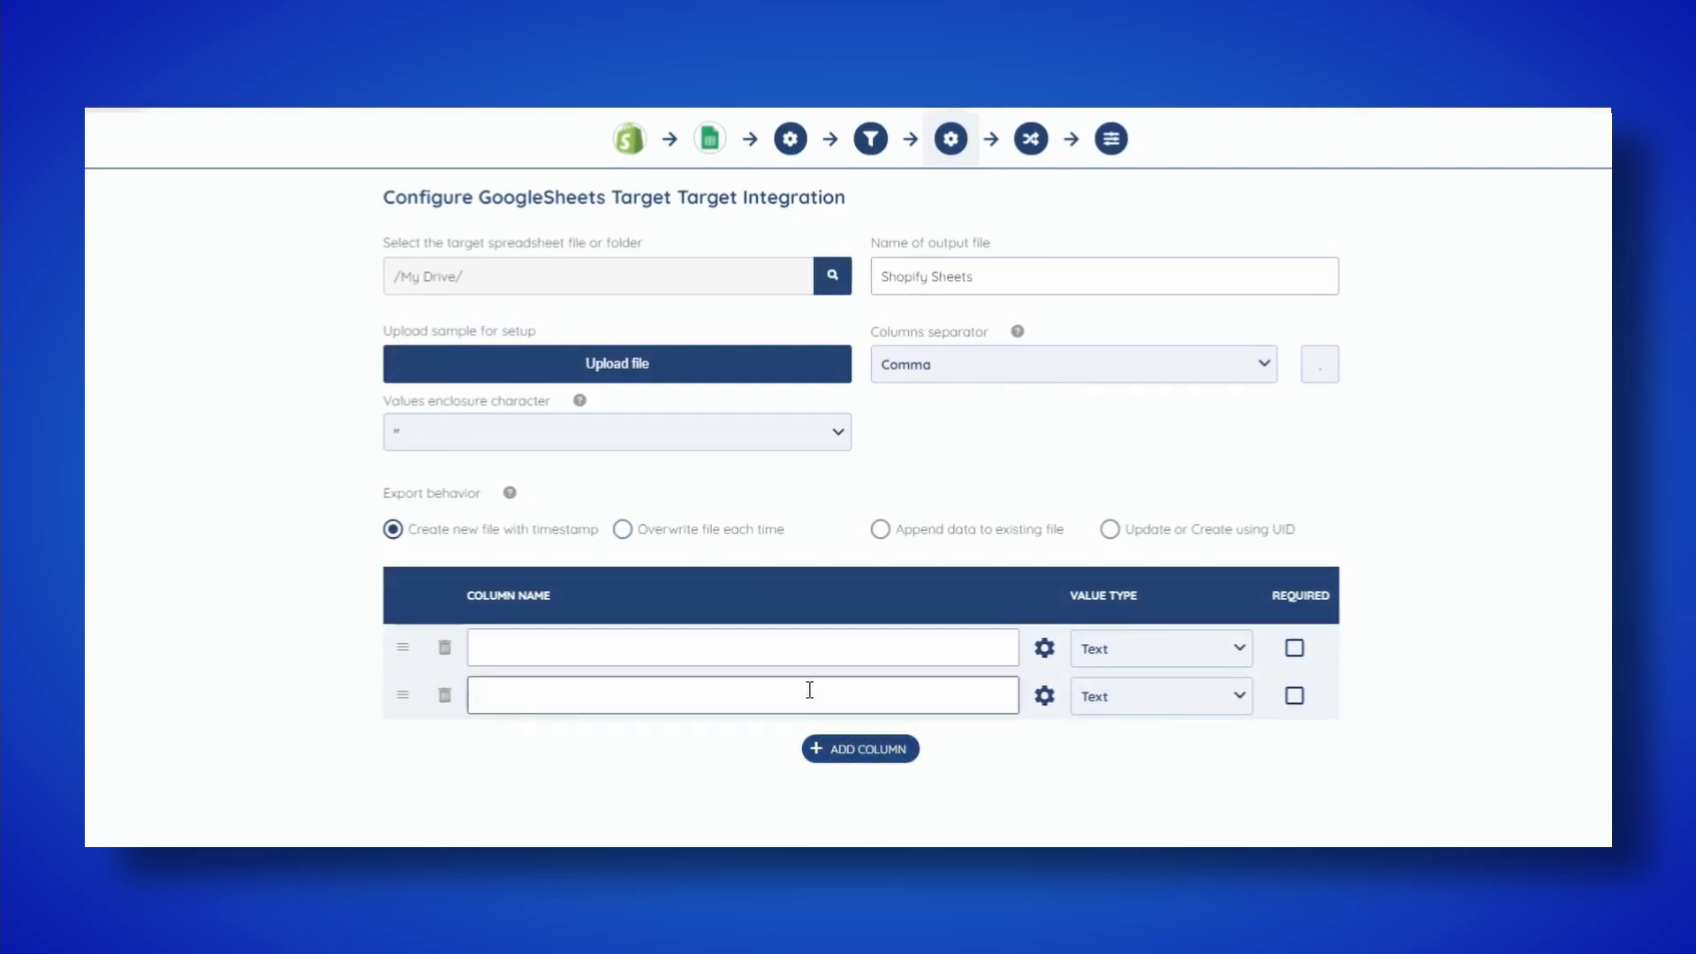
Step: Upload Shopify Lists.xlsx as the sample file defining the target columns
click(633, 374)
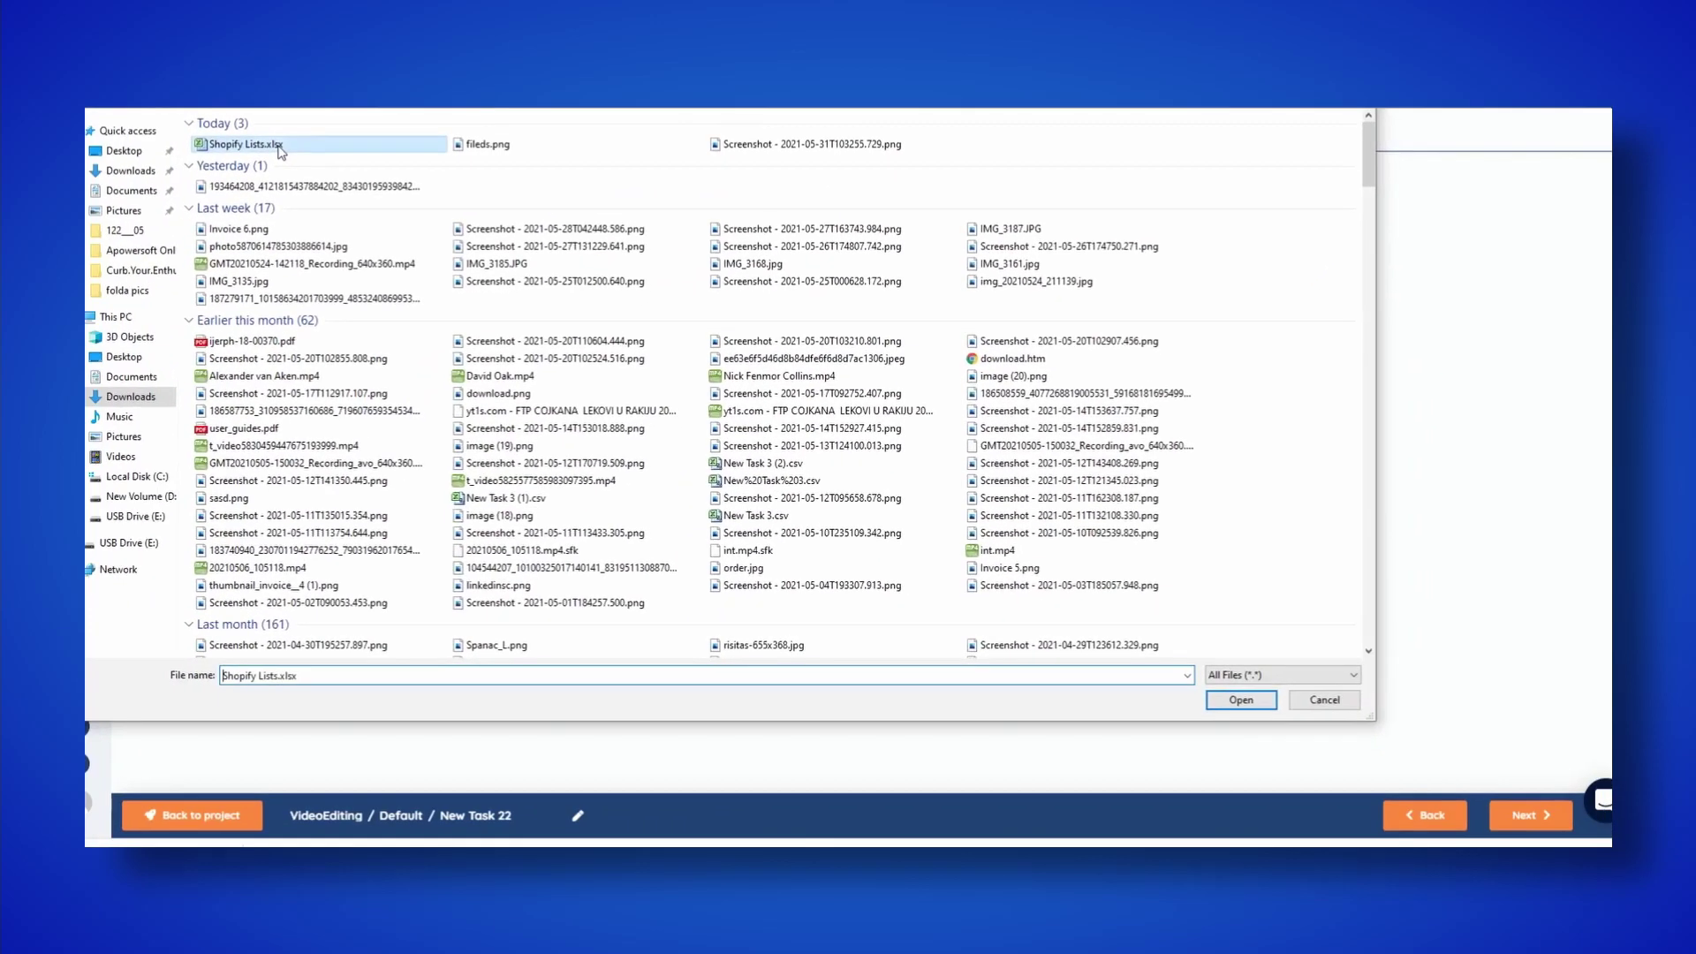
click(1226, 674)
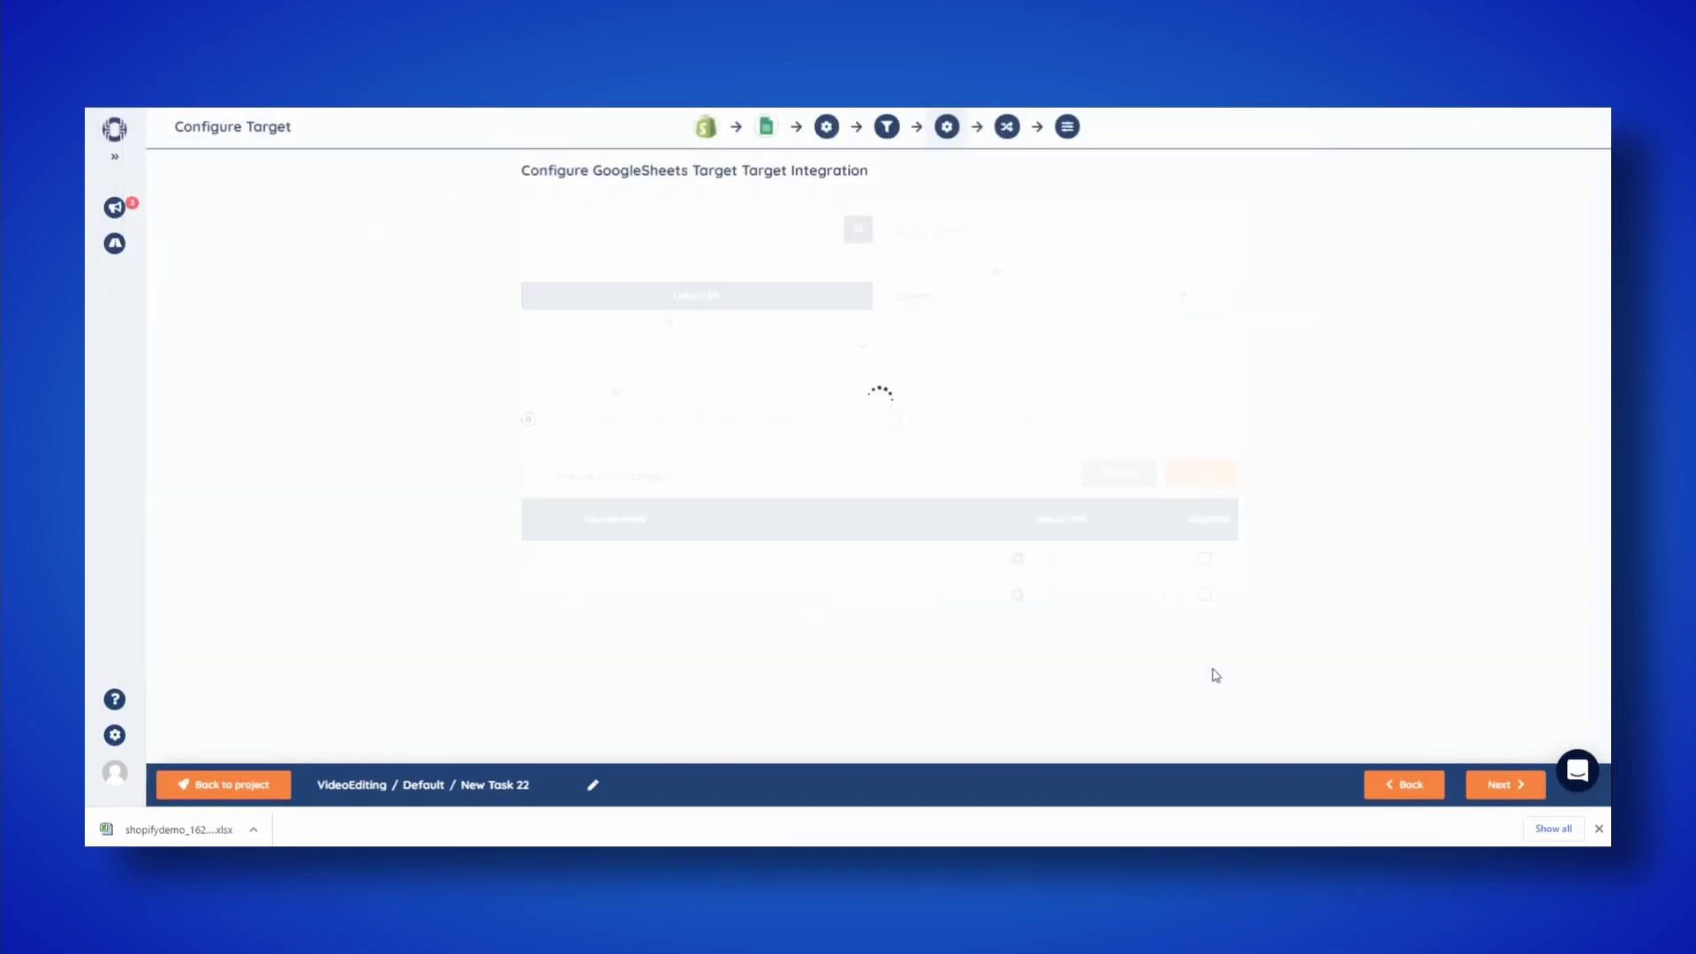
scroll(1327, 444, down, 3)
scroll(1327, 444, down, 5)
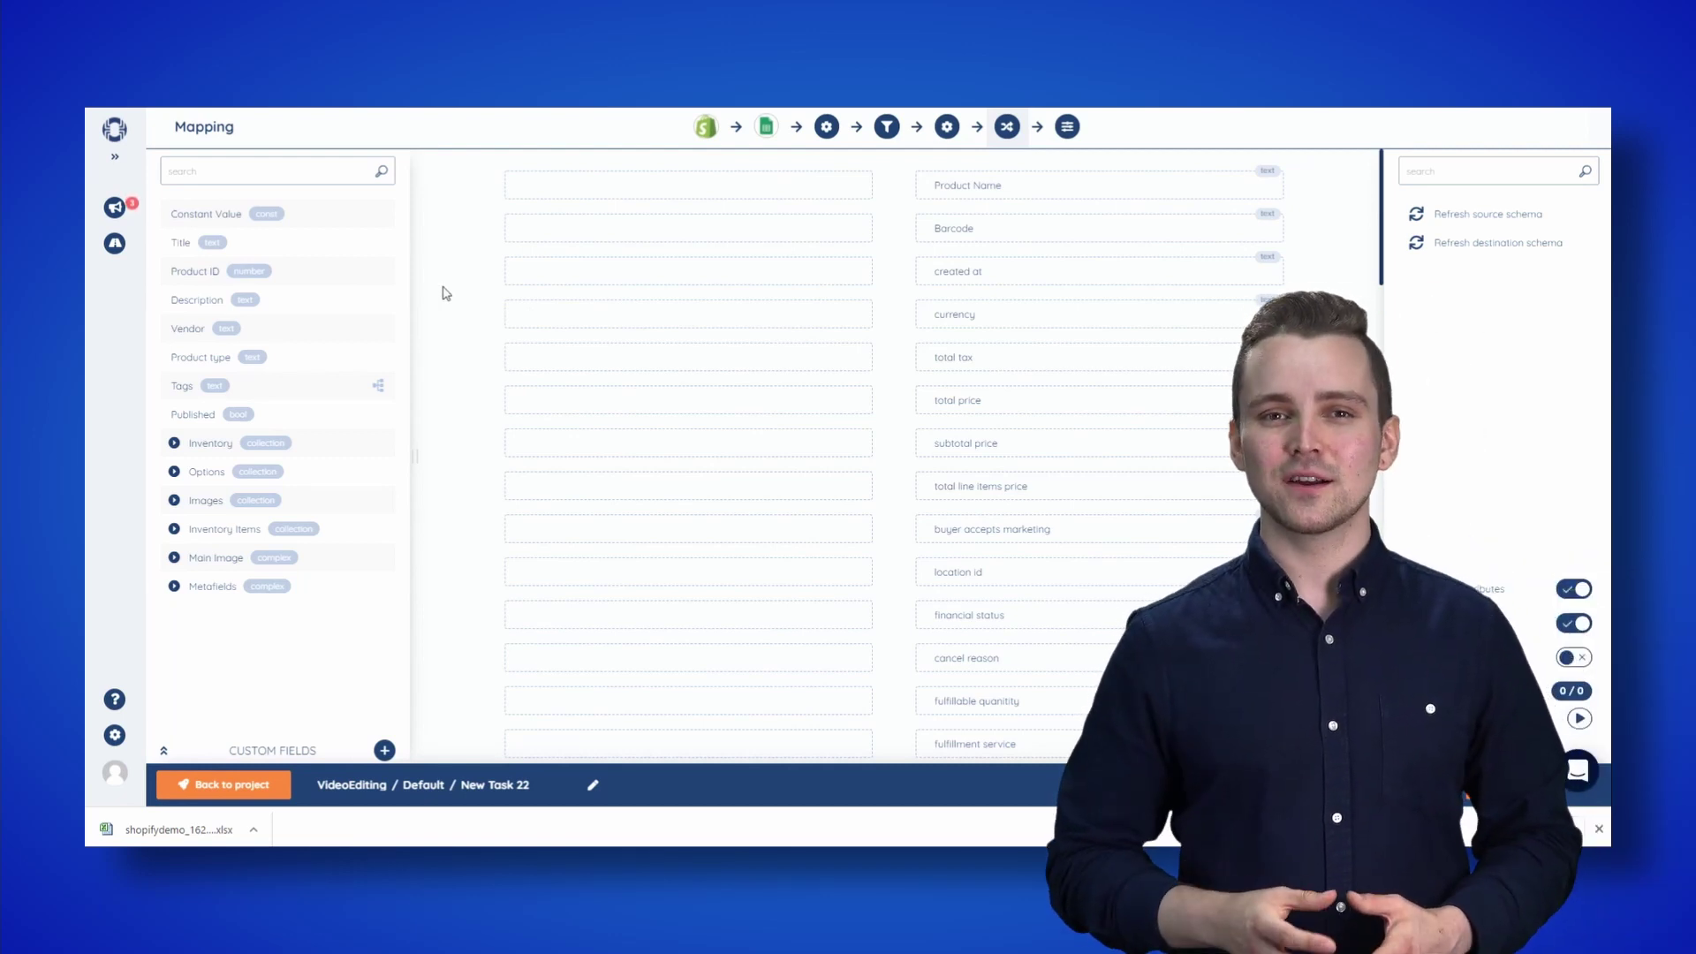
Step: Map the Title field to the Product Name column
drag(328, 250, 689, 183)
drag(844, 205, 889, 215)
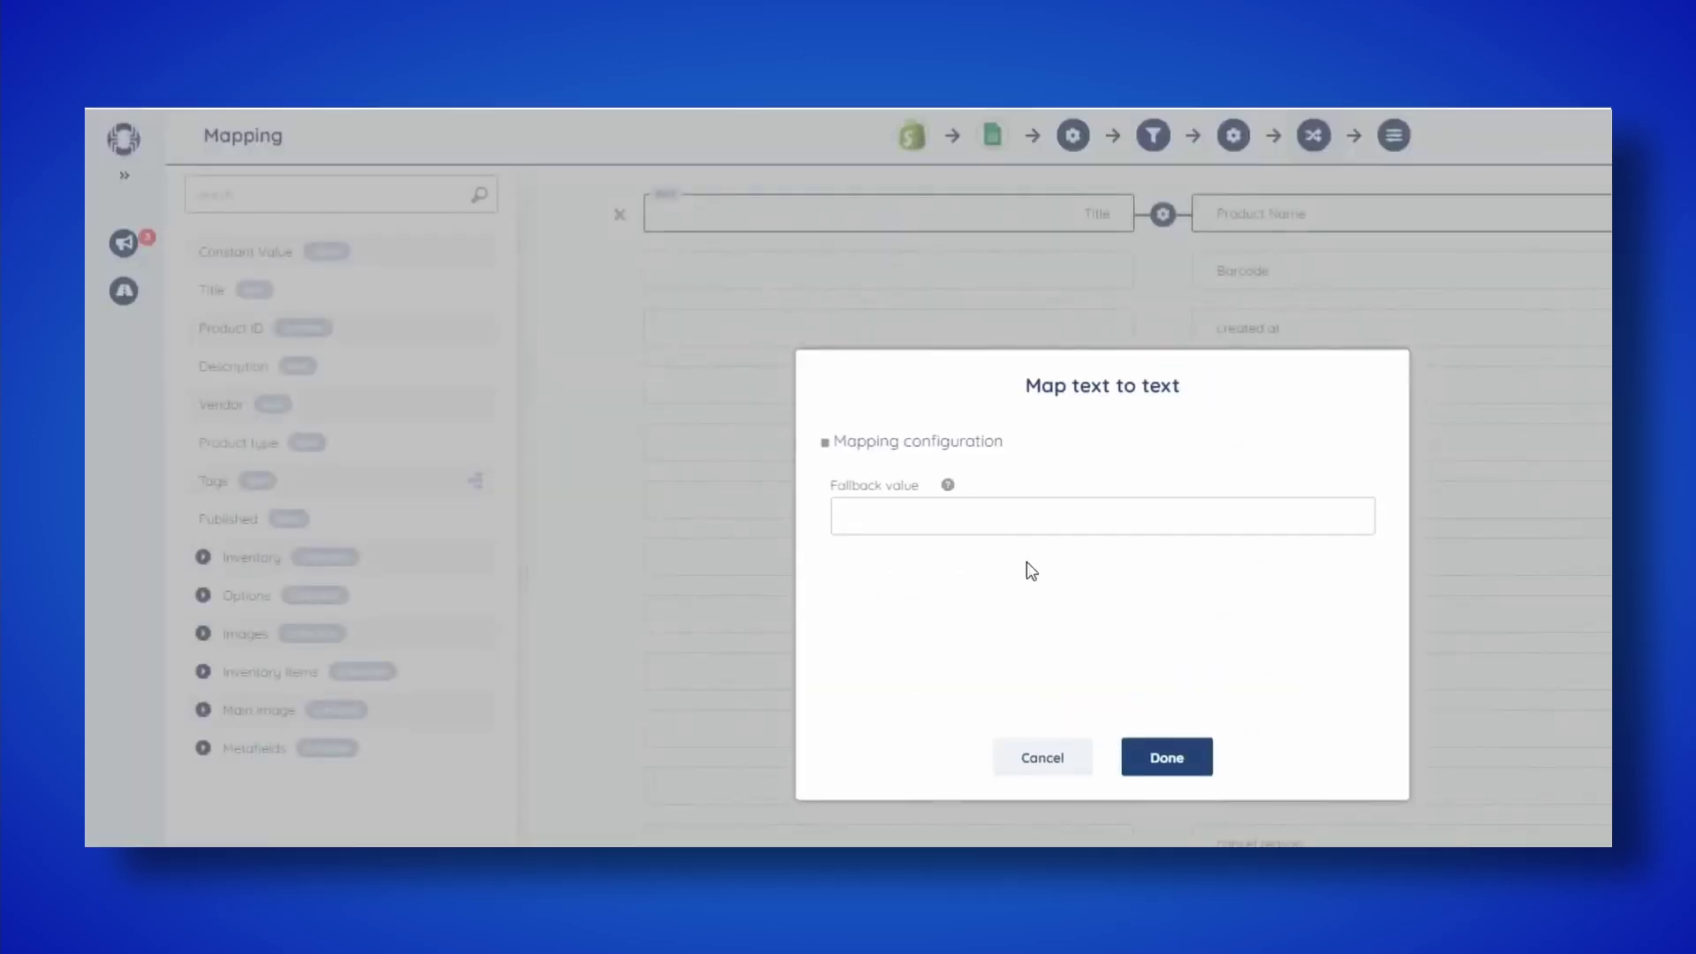
click(1164, 759)
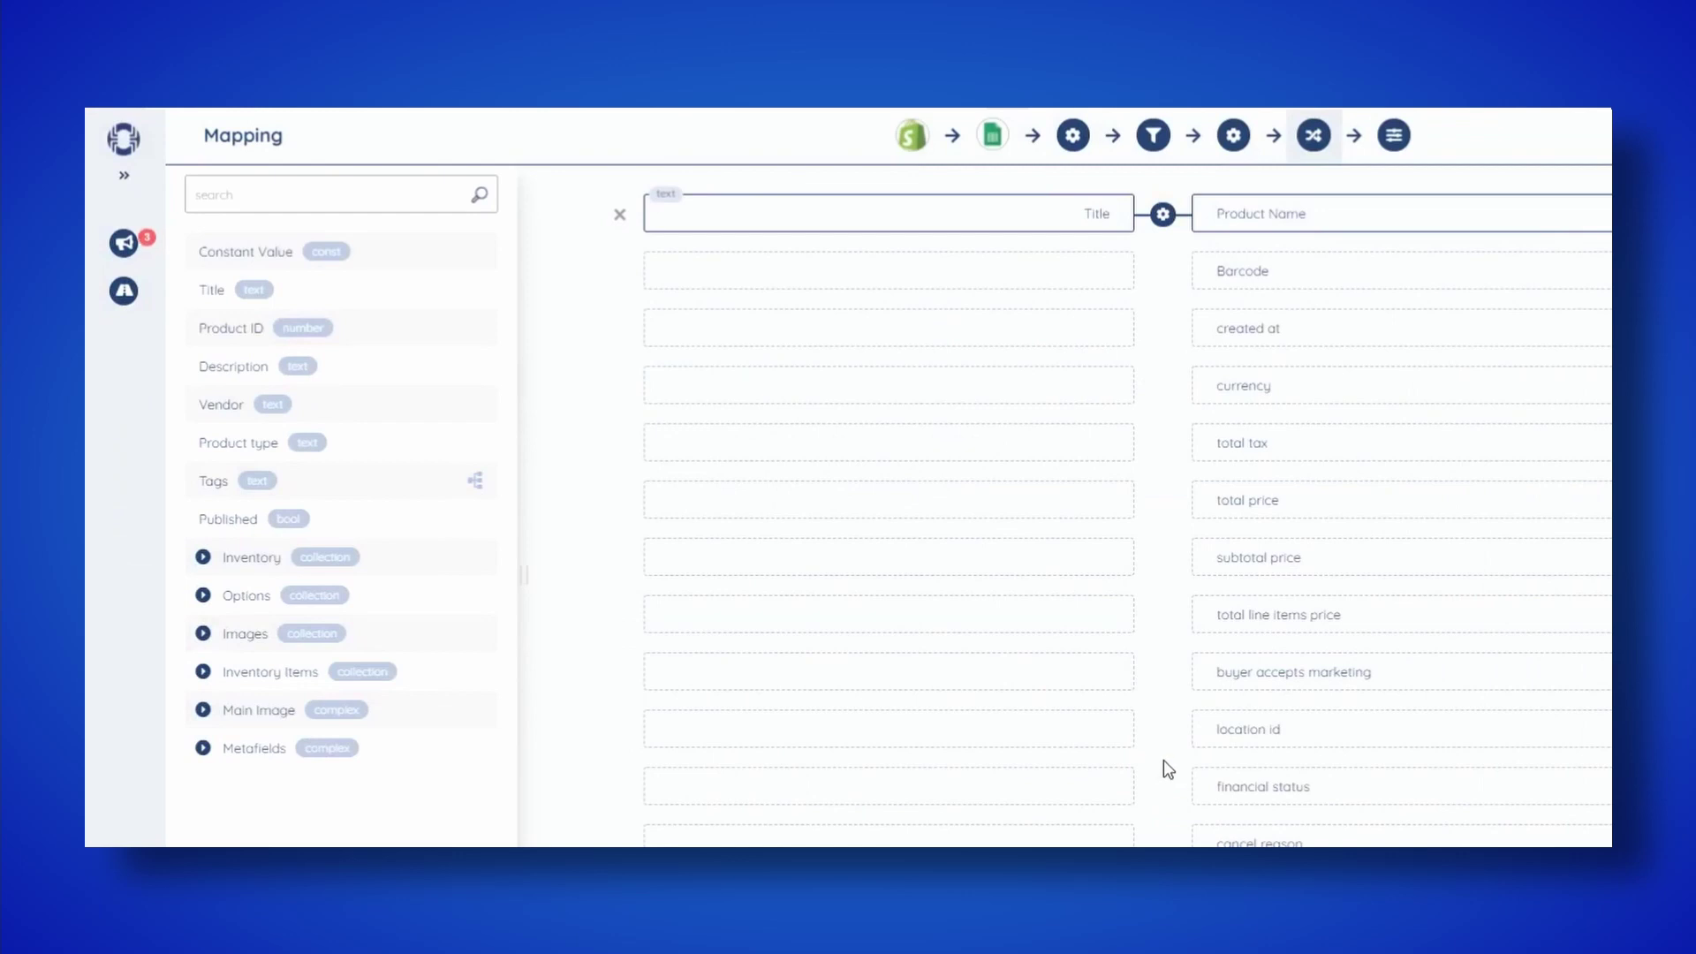
Step: Map Inventory / SKU to the sku column and save the mapping
click(203, 558)
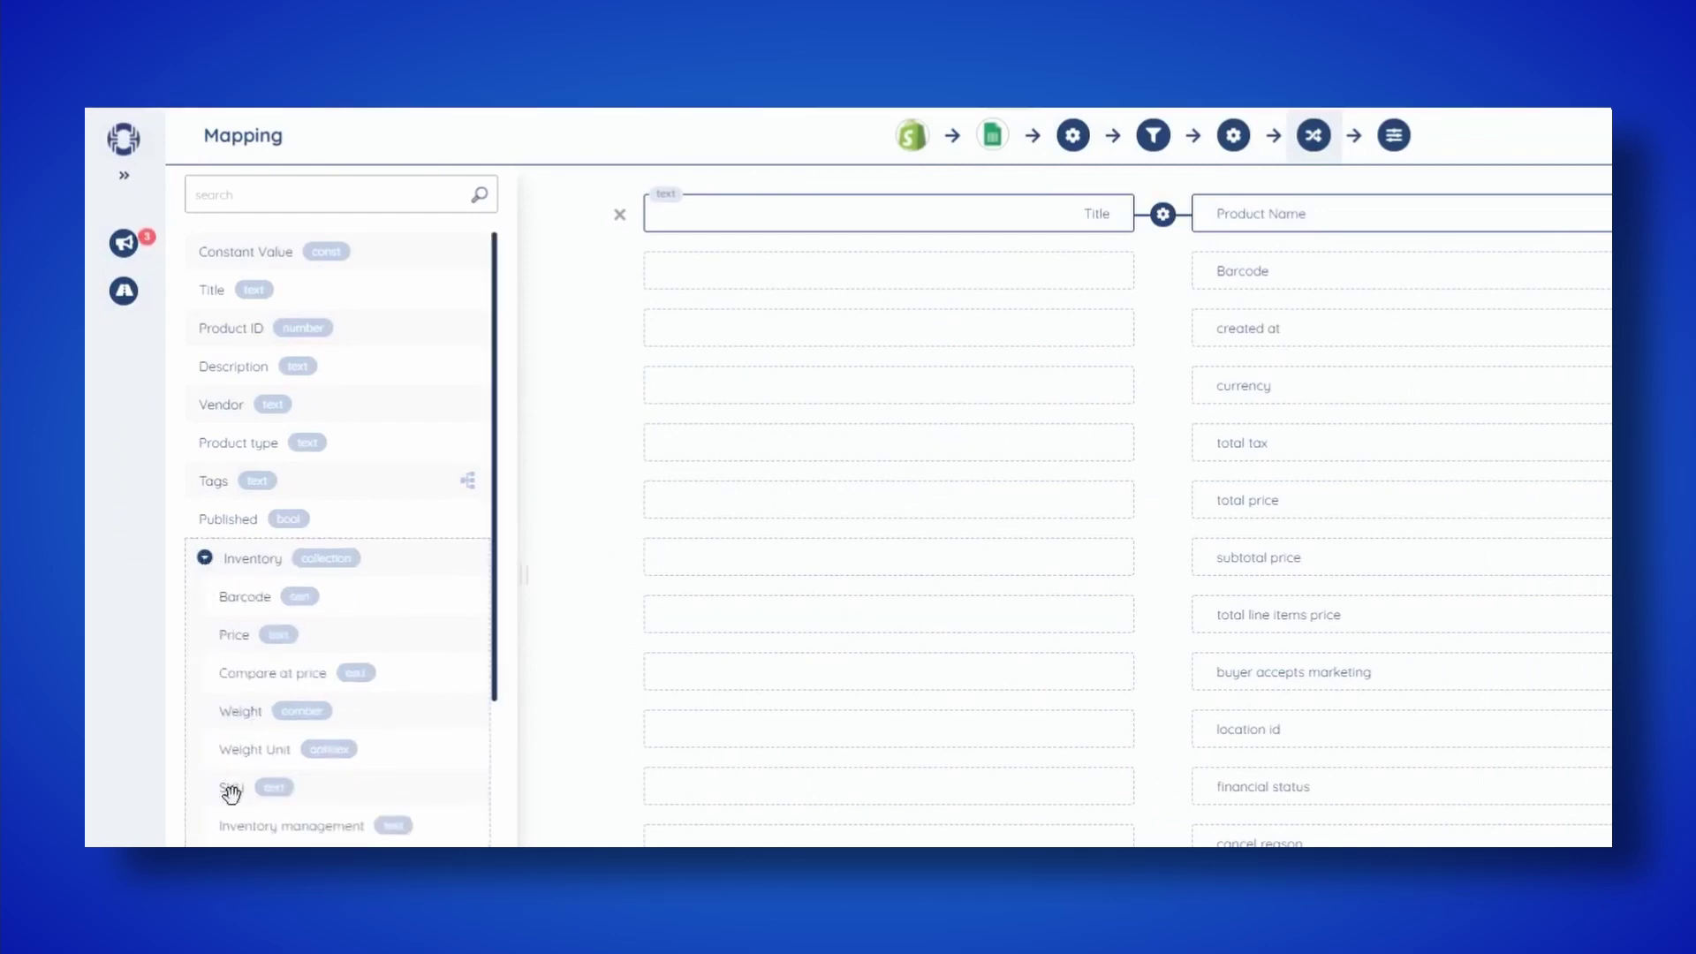
drag(231, 793, 1115, 704)
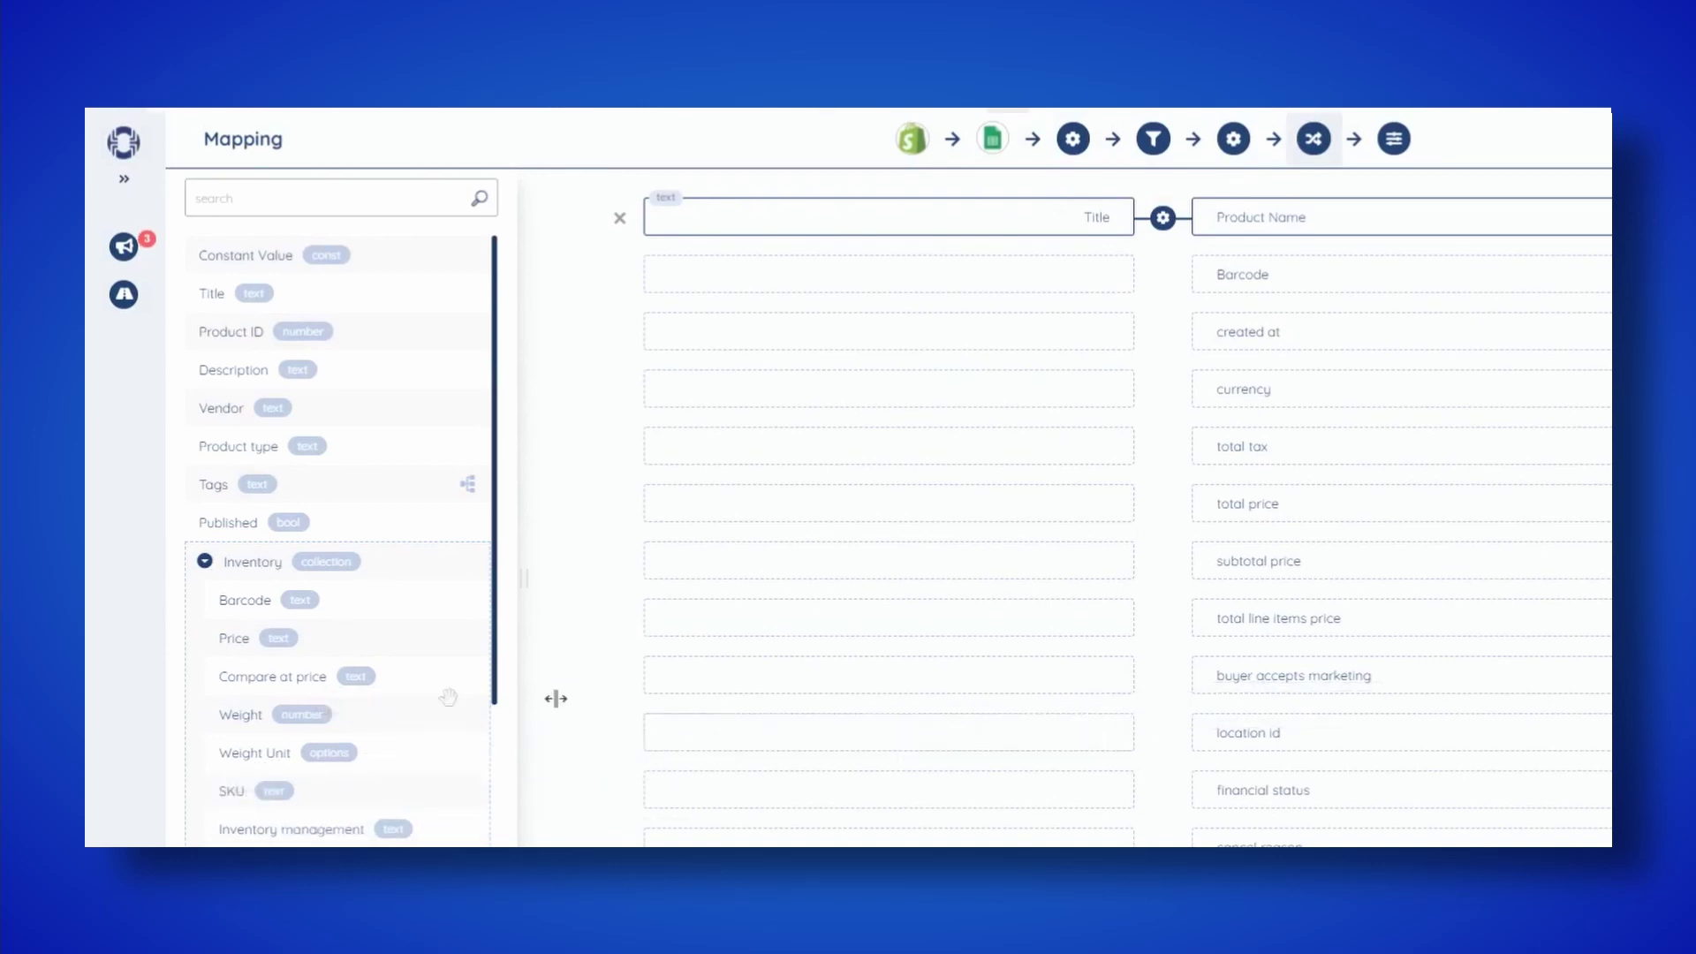
scroll(799, 693, down, 3)
drag(300, 786, 1093, 787)
click(1162, 761)
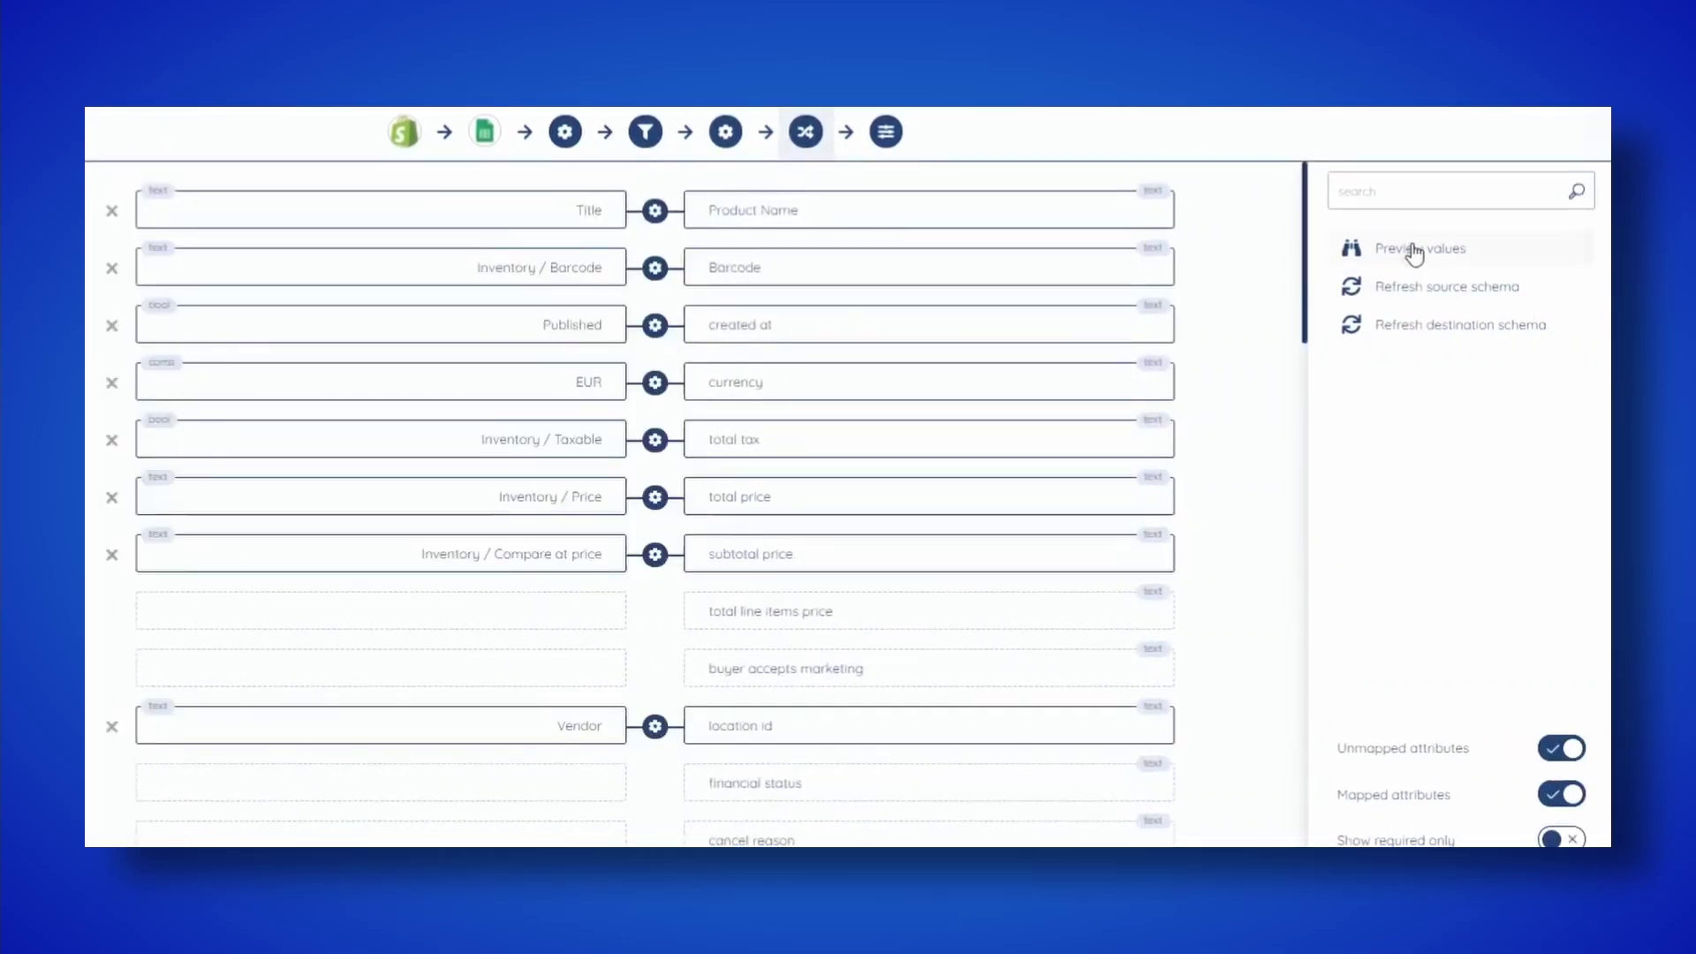
Step: Preview the mapped sample values (Men White Shirt, EUR, 300.00), then close the preview
click(1416, 252)
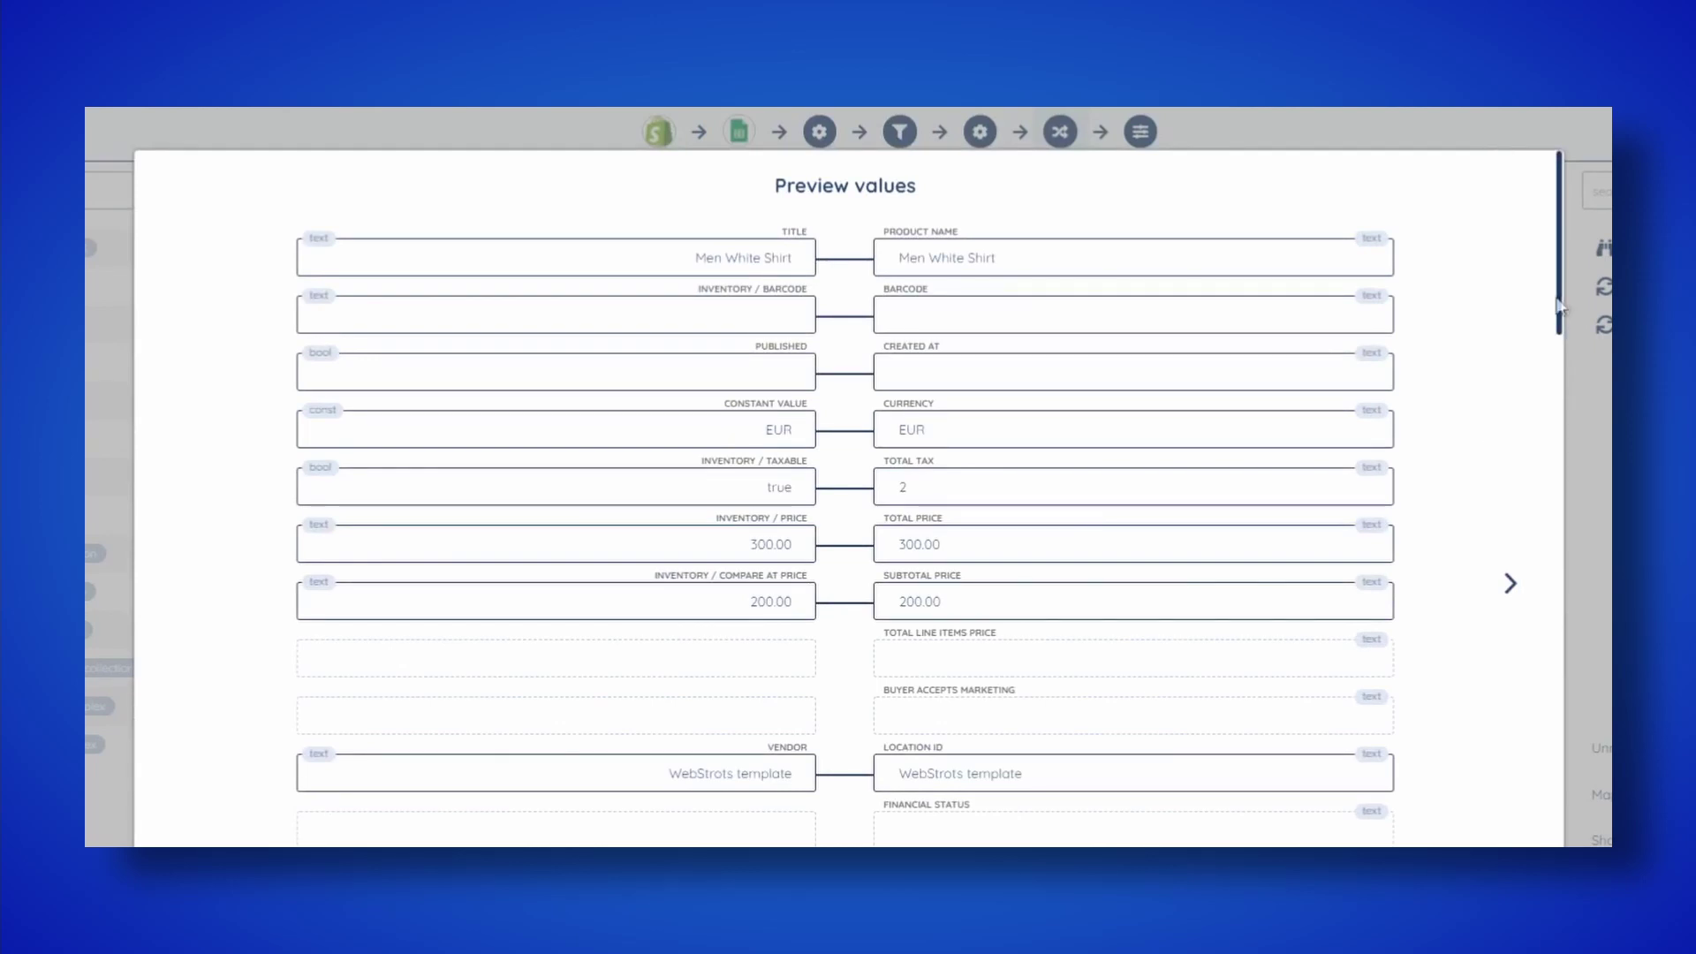
scroll(1502, 618, down, 10)
scroll(1493, 696, down, 5)
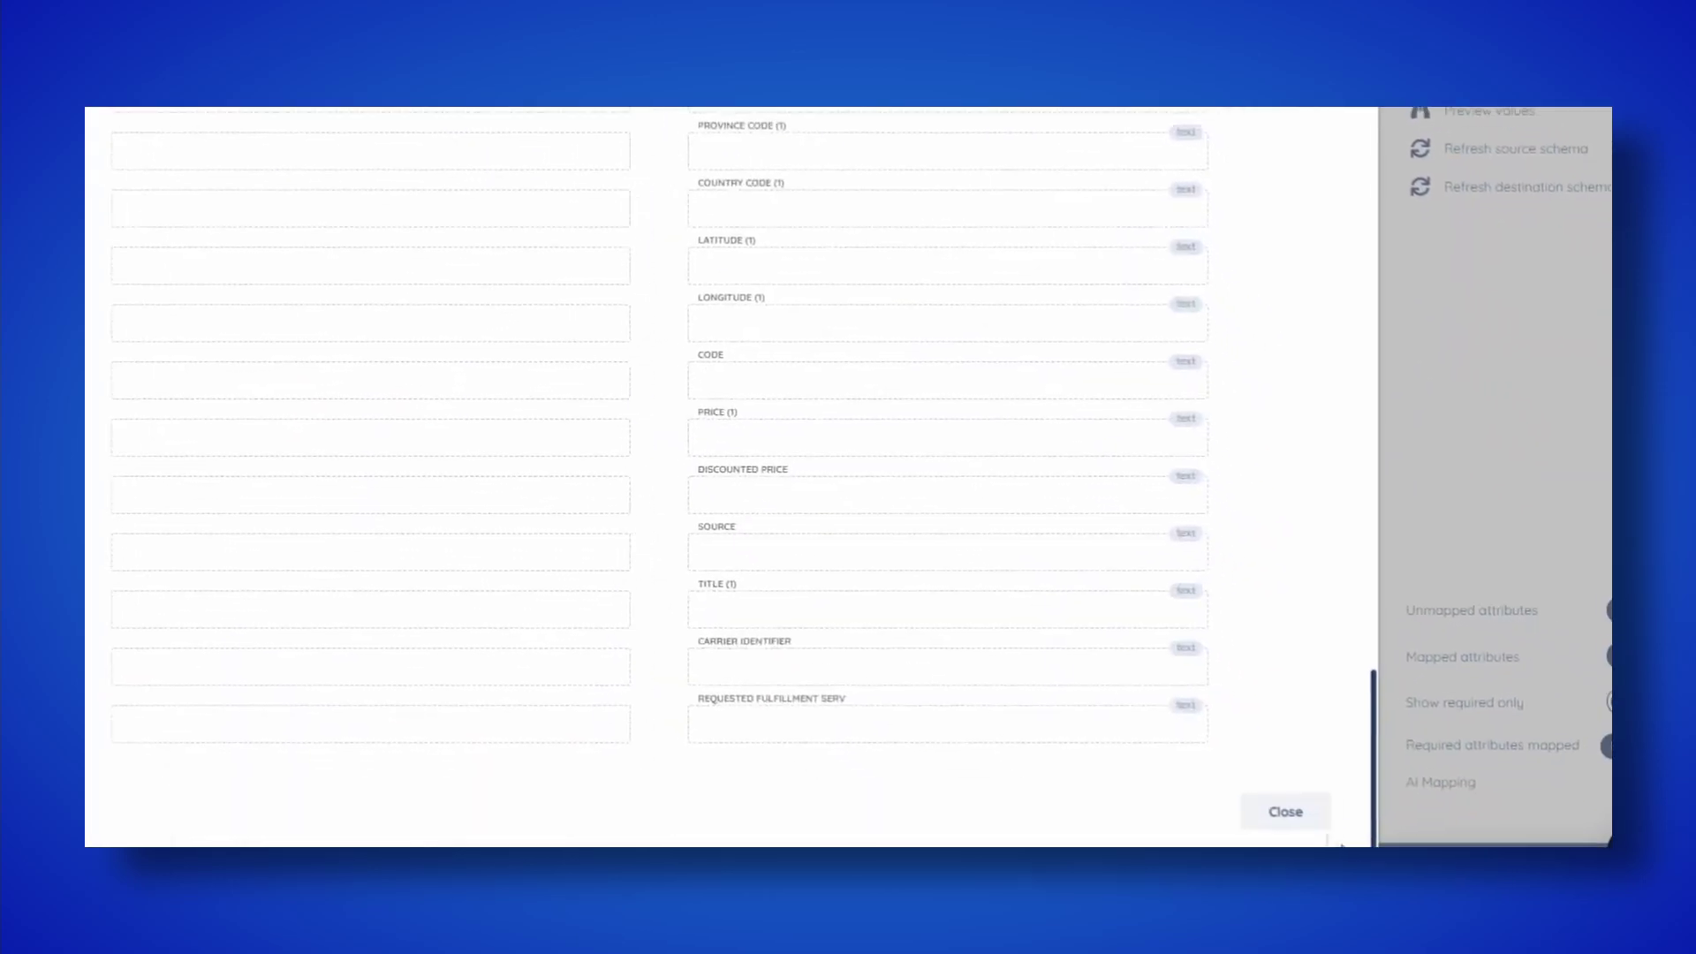
click(1224, 774)
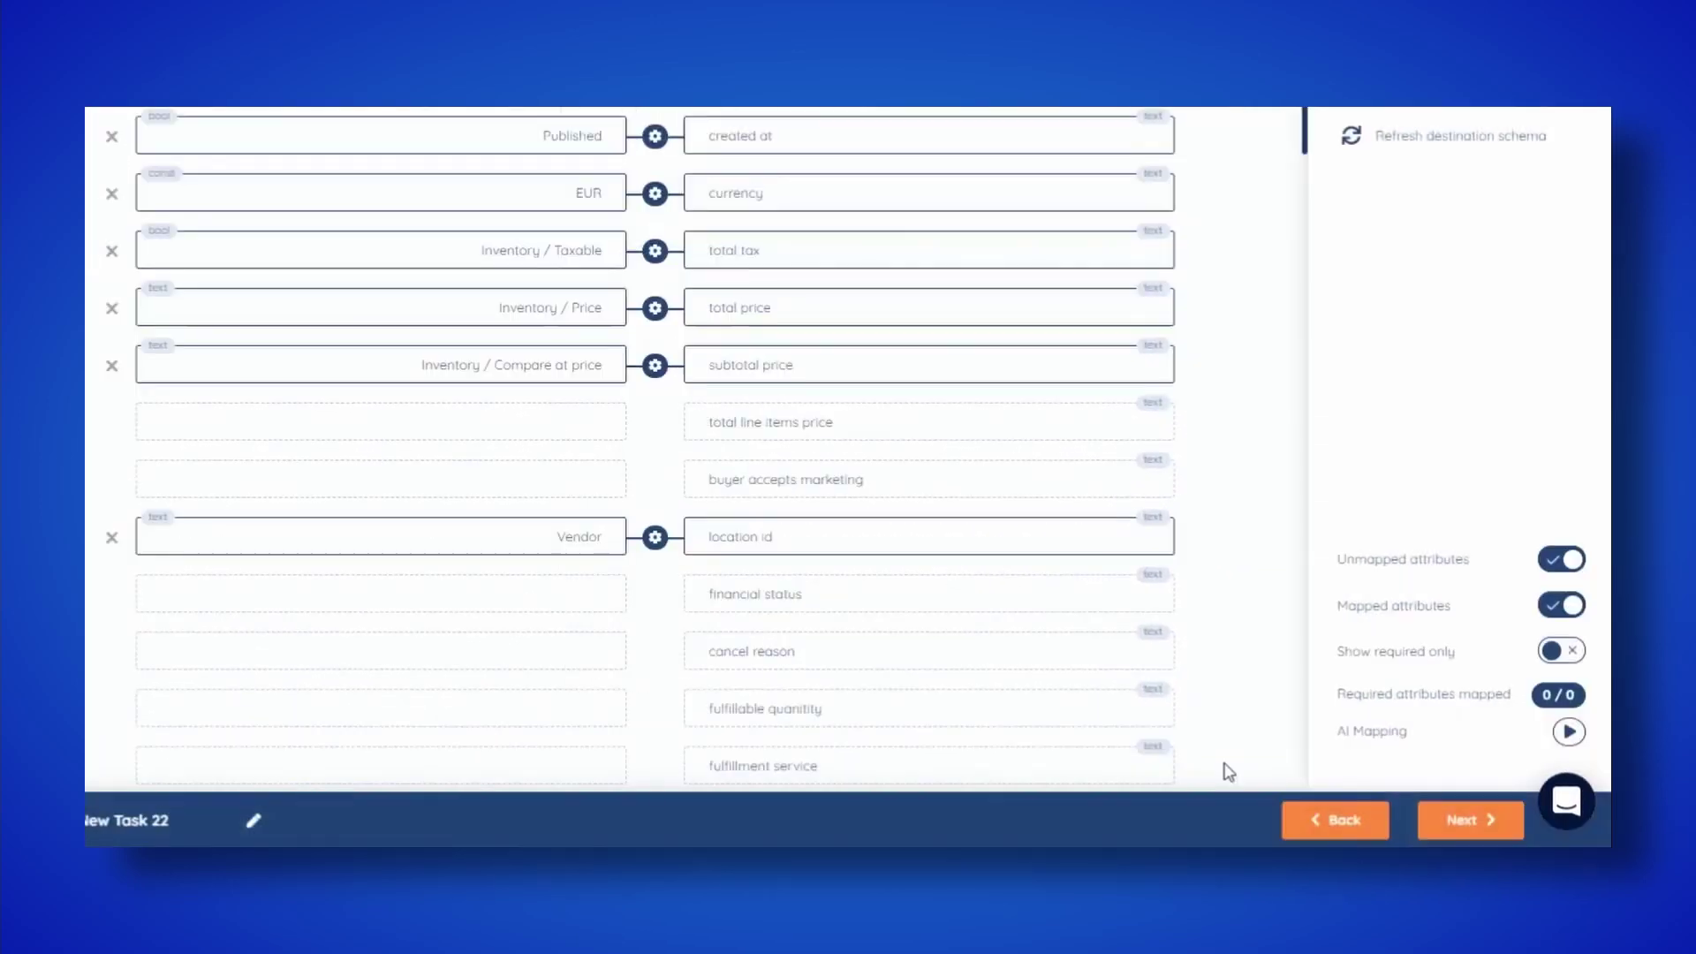
Step: On the task settings step, set the trigger to Schedule and review its repeat frequency options
click(1473, 820)
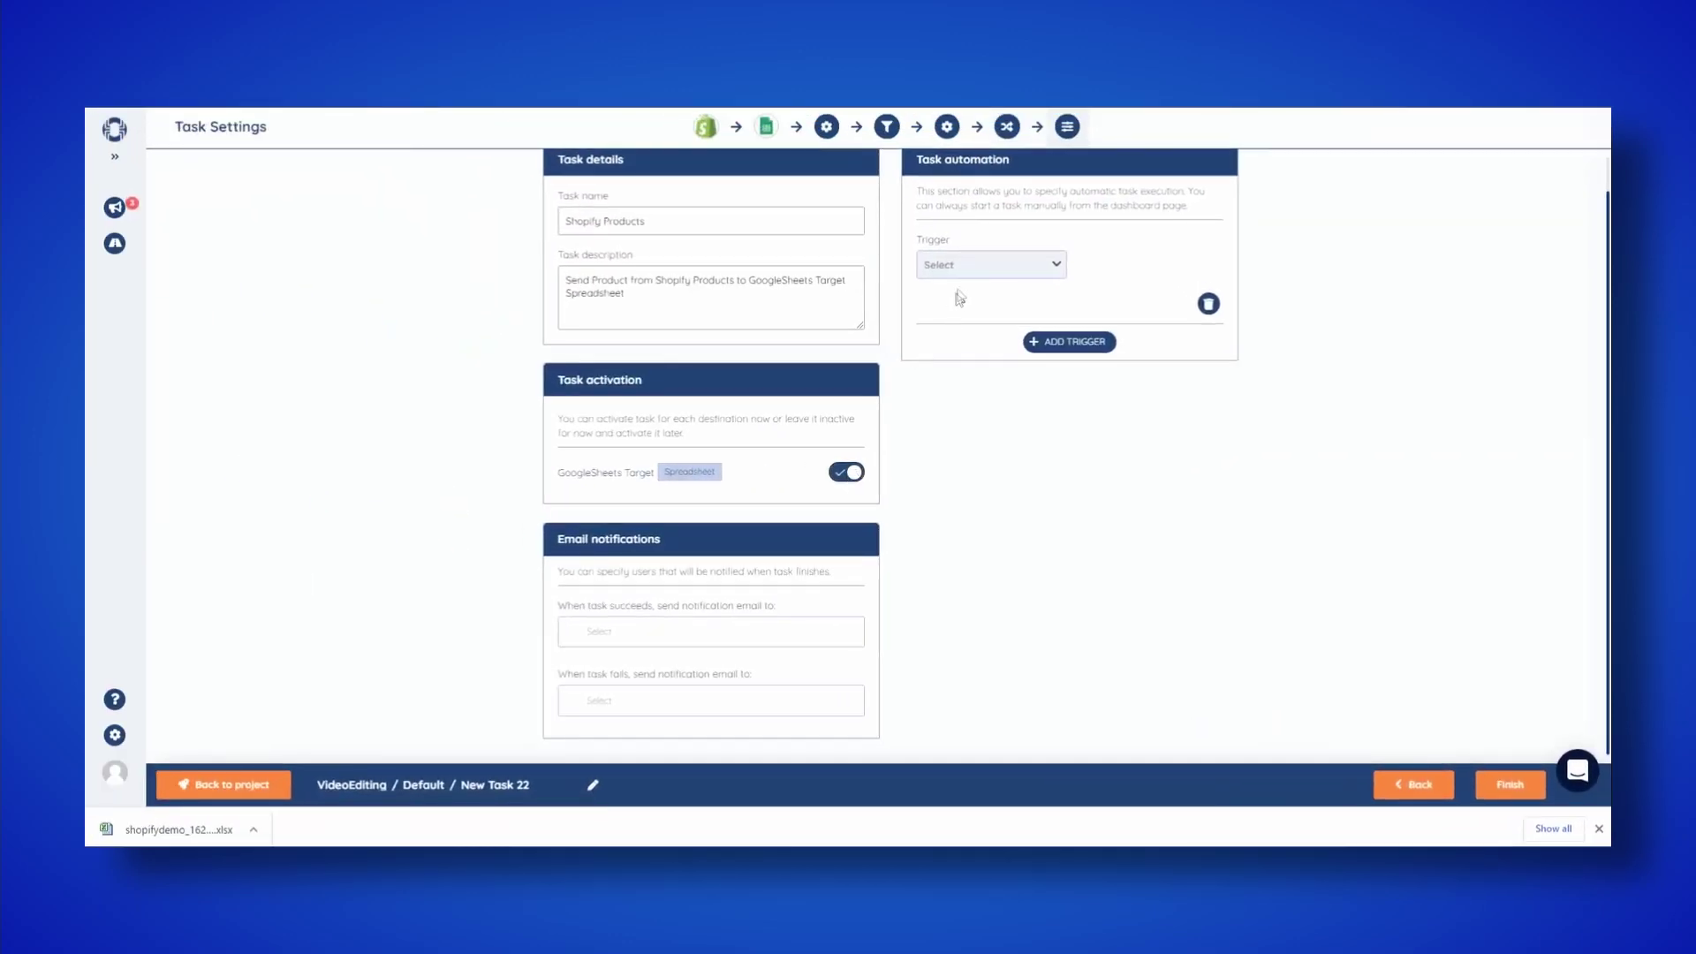
click(971, 276)
click(982, 296)
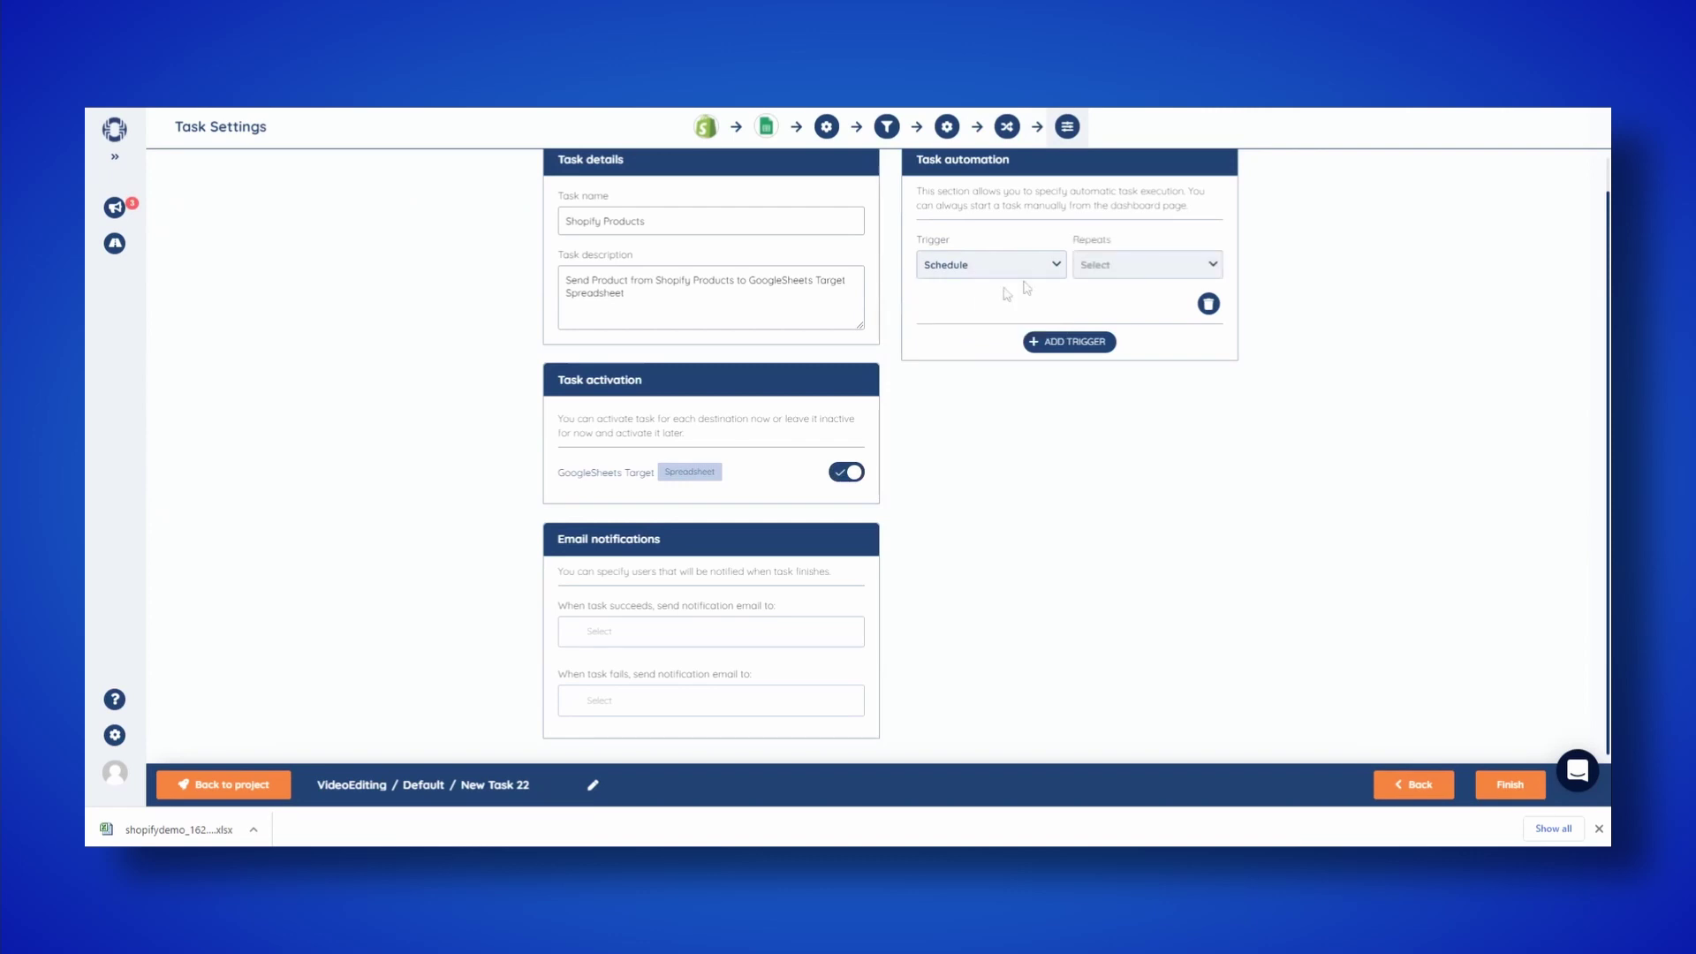
click(1115, 276)
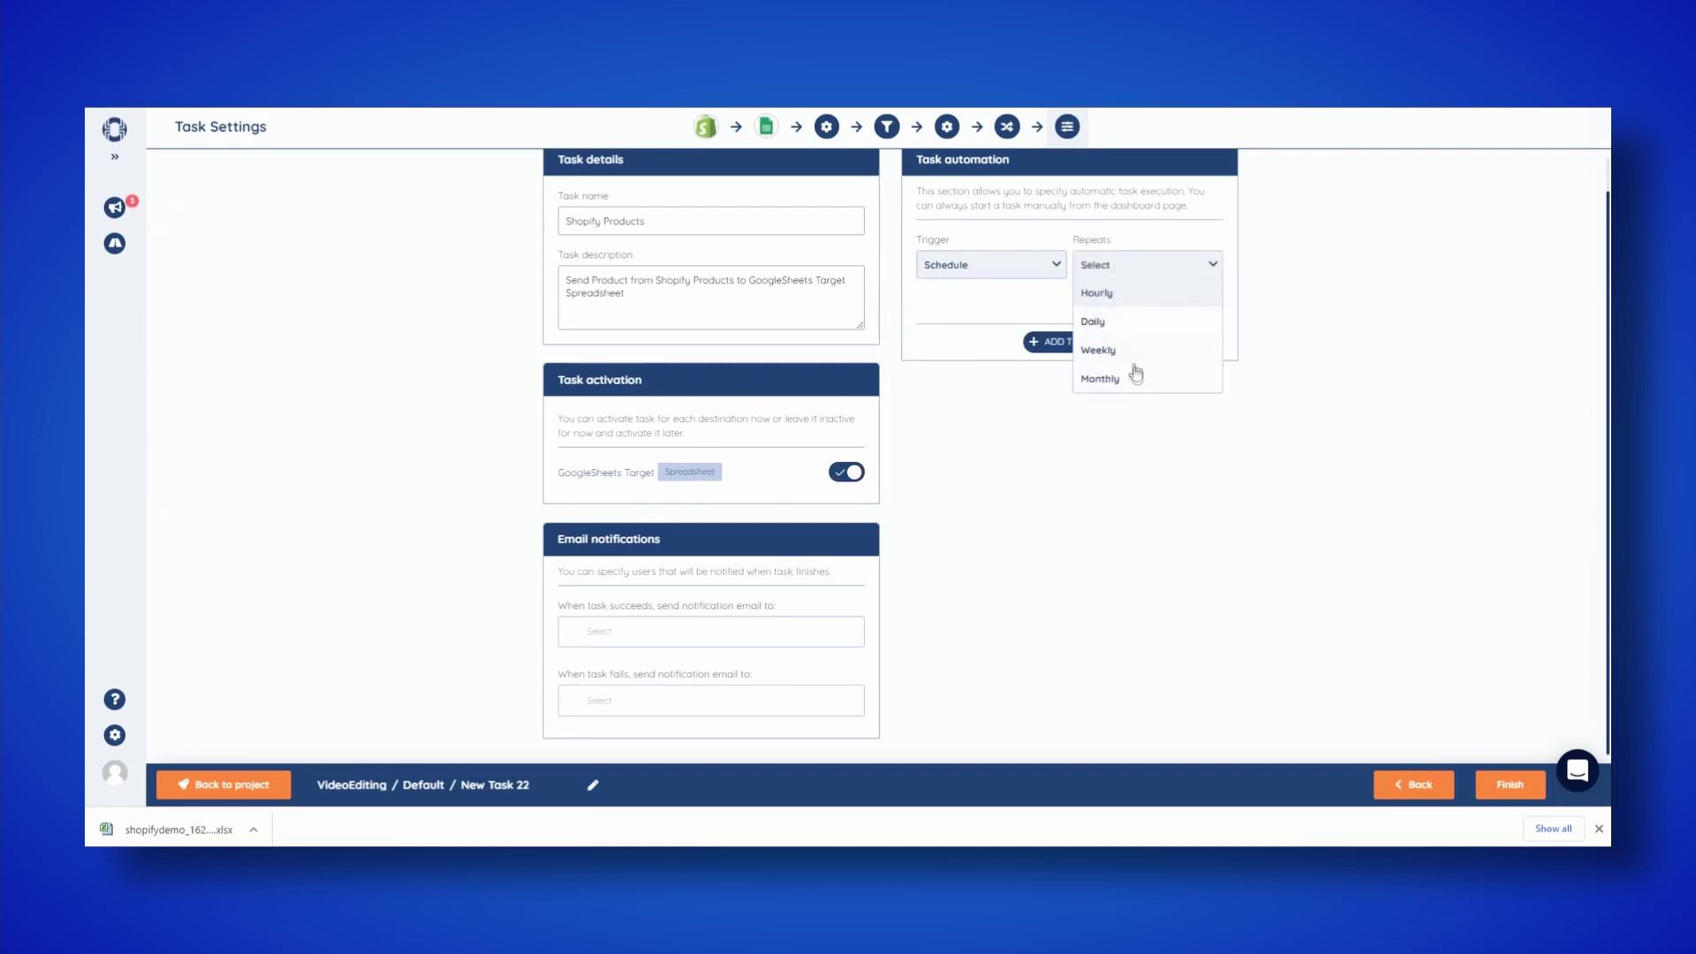
click(1038, 298)
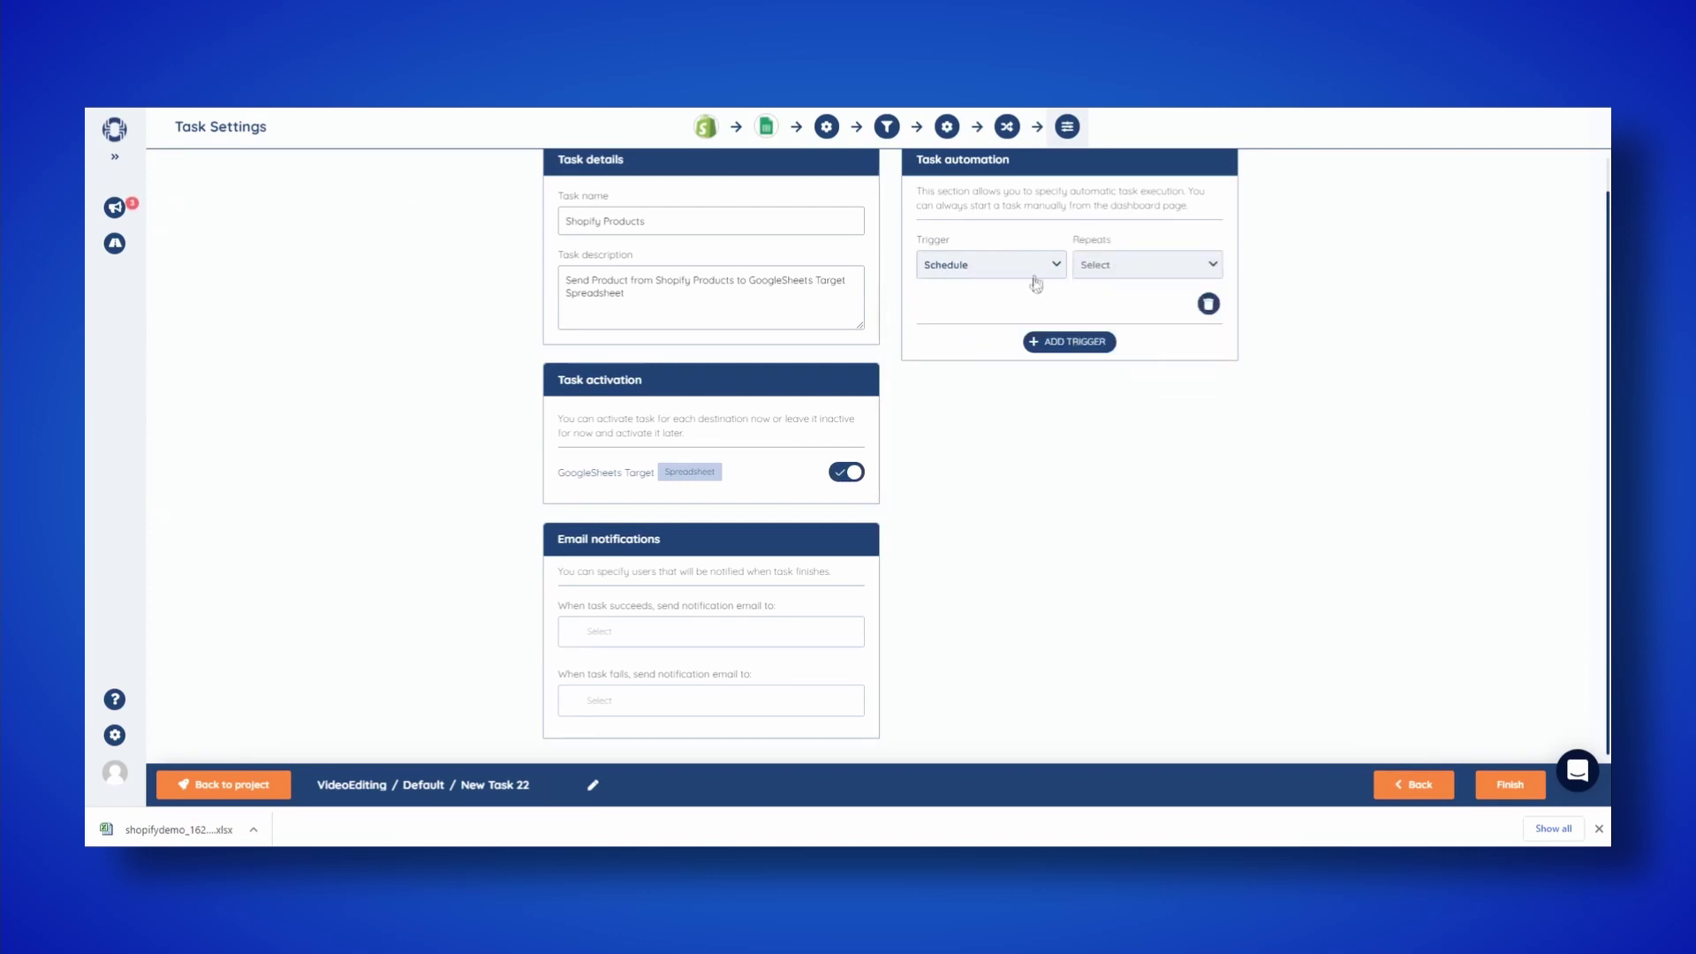
Step: Switch the trigger to On event with Task succeeded event, and view the tasks to wait for
click(1033, 277)
click(1021, 324)
click(1120, 276)
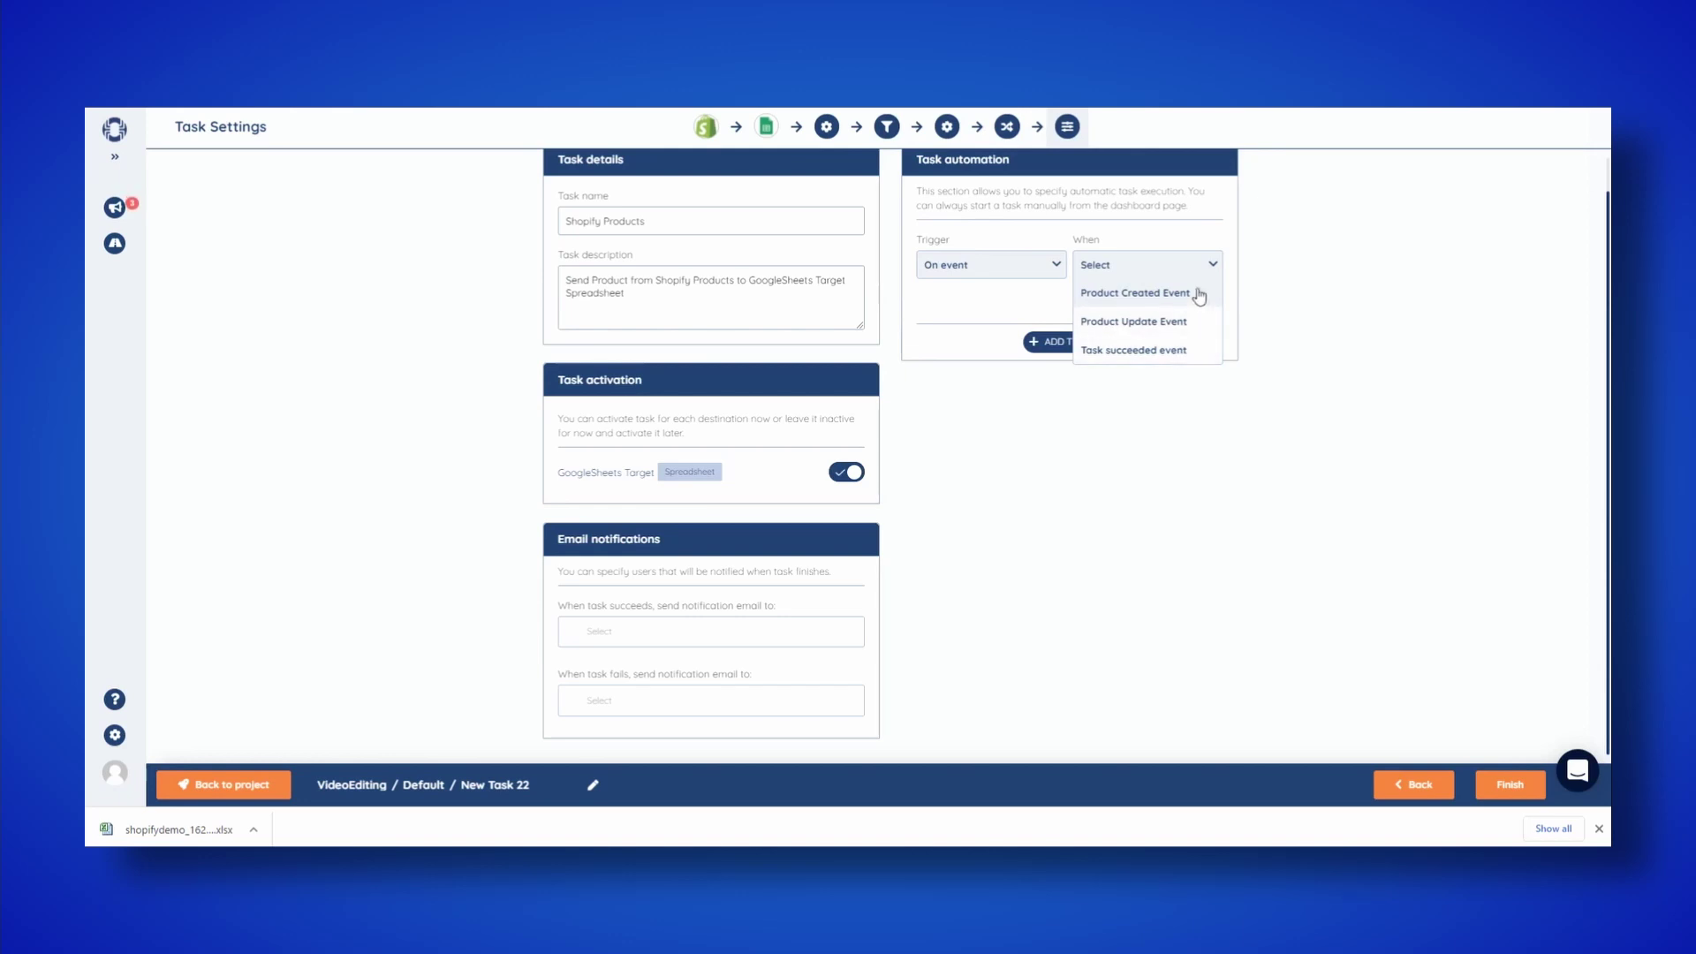
click(1186, 352)
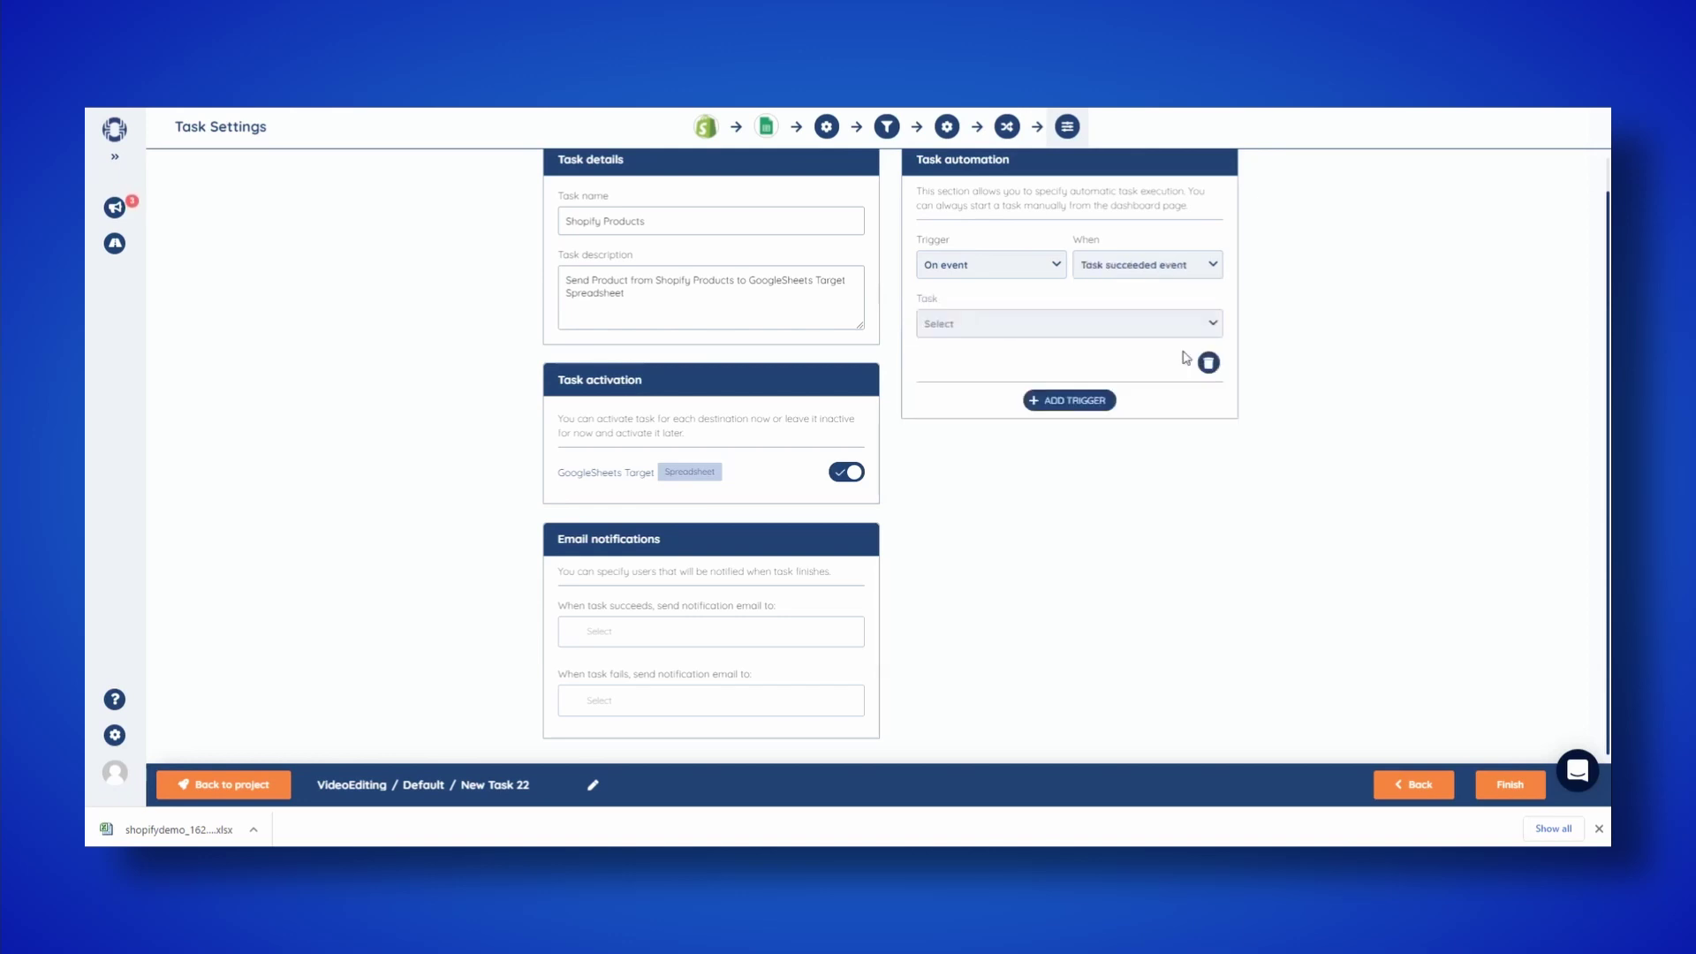
click(1178, 331)
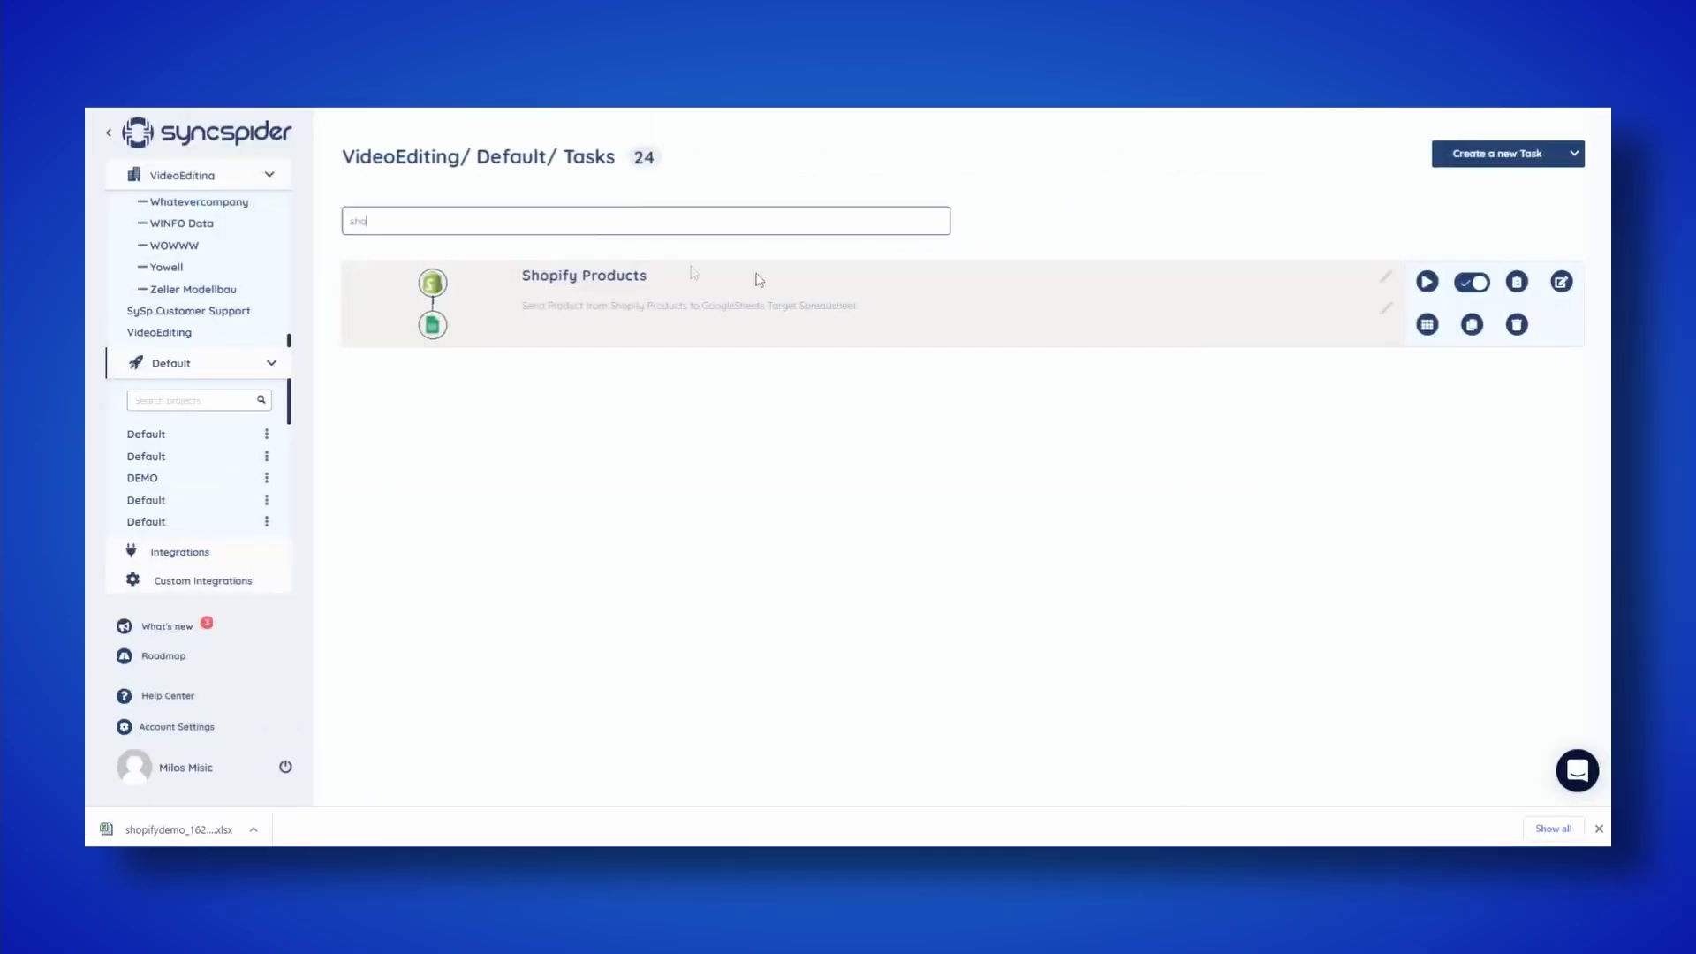
Step: Run the Shopify Products task now and follow its execution log to 100%
click(1429, 282)
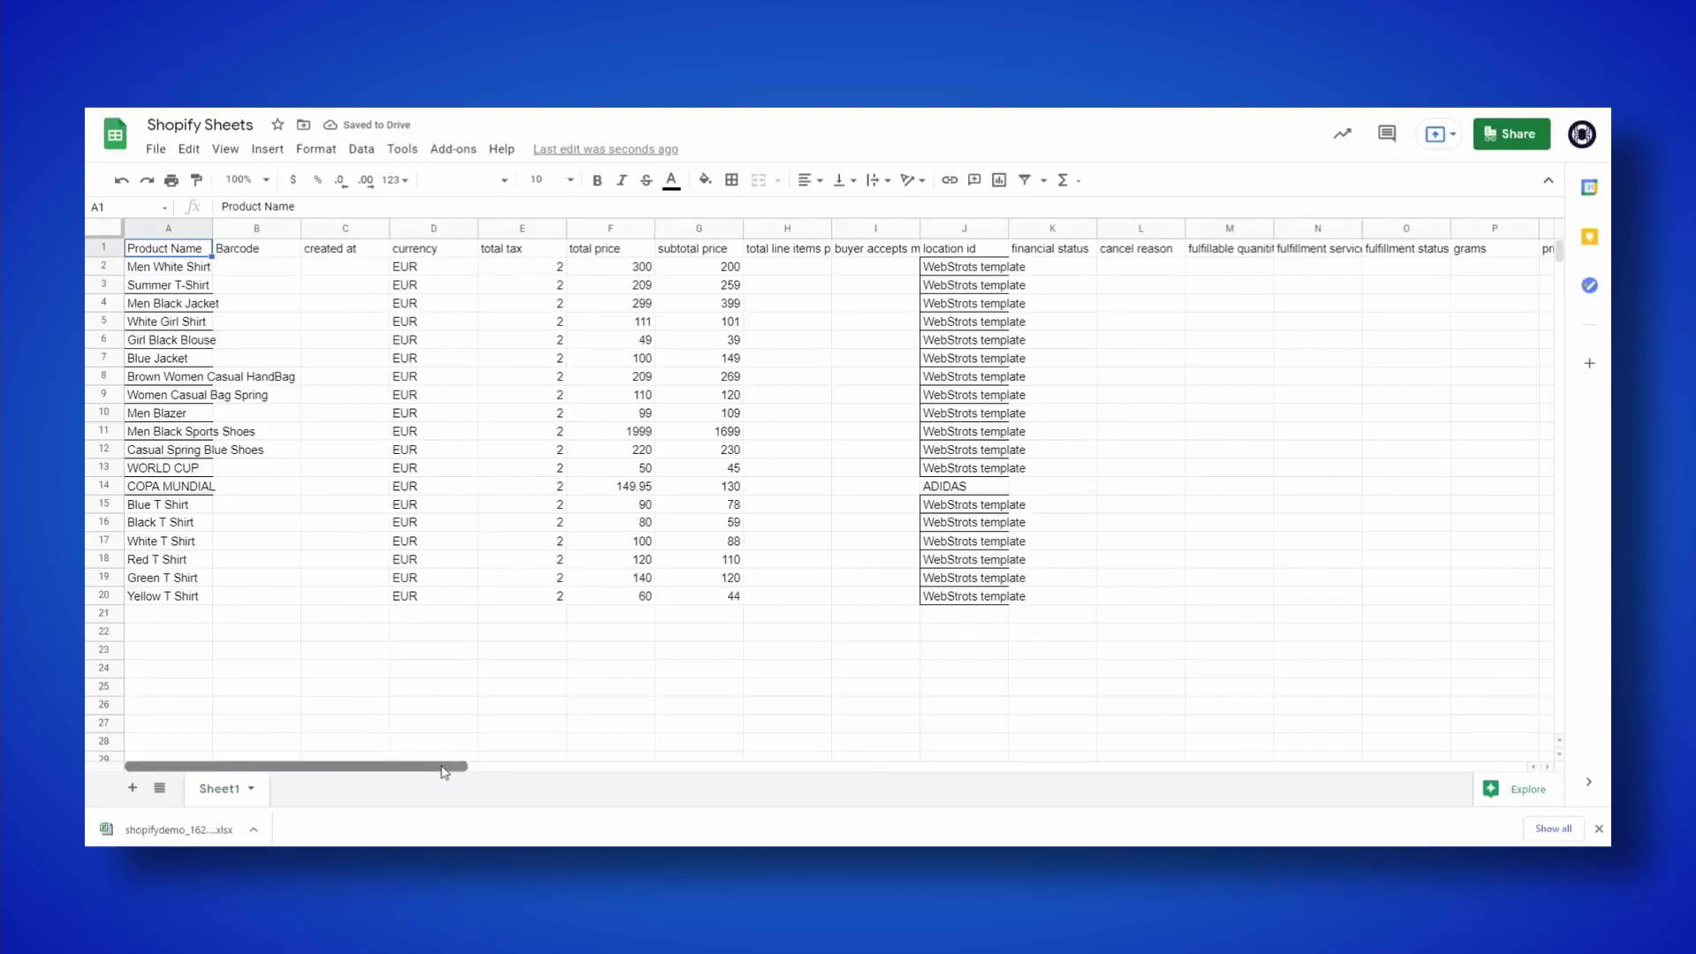
drag(445, 771, 481, 771)
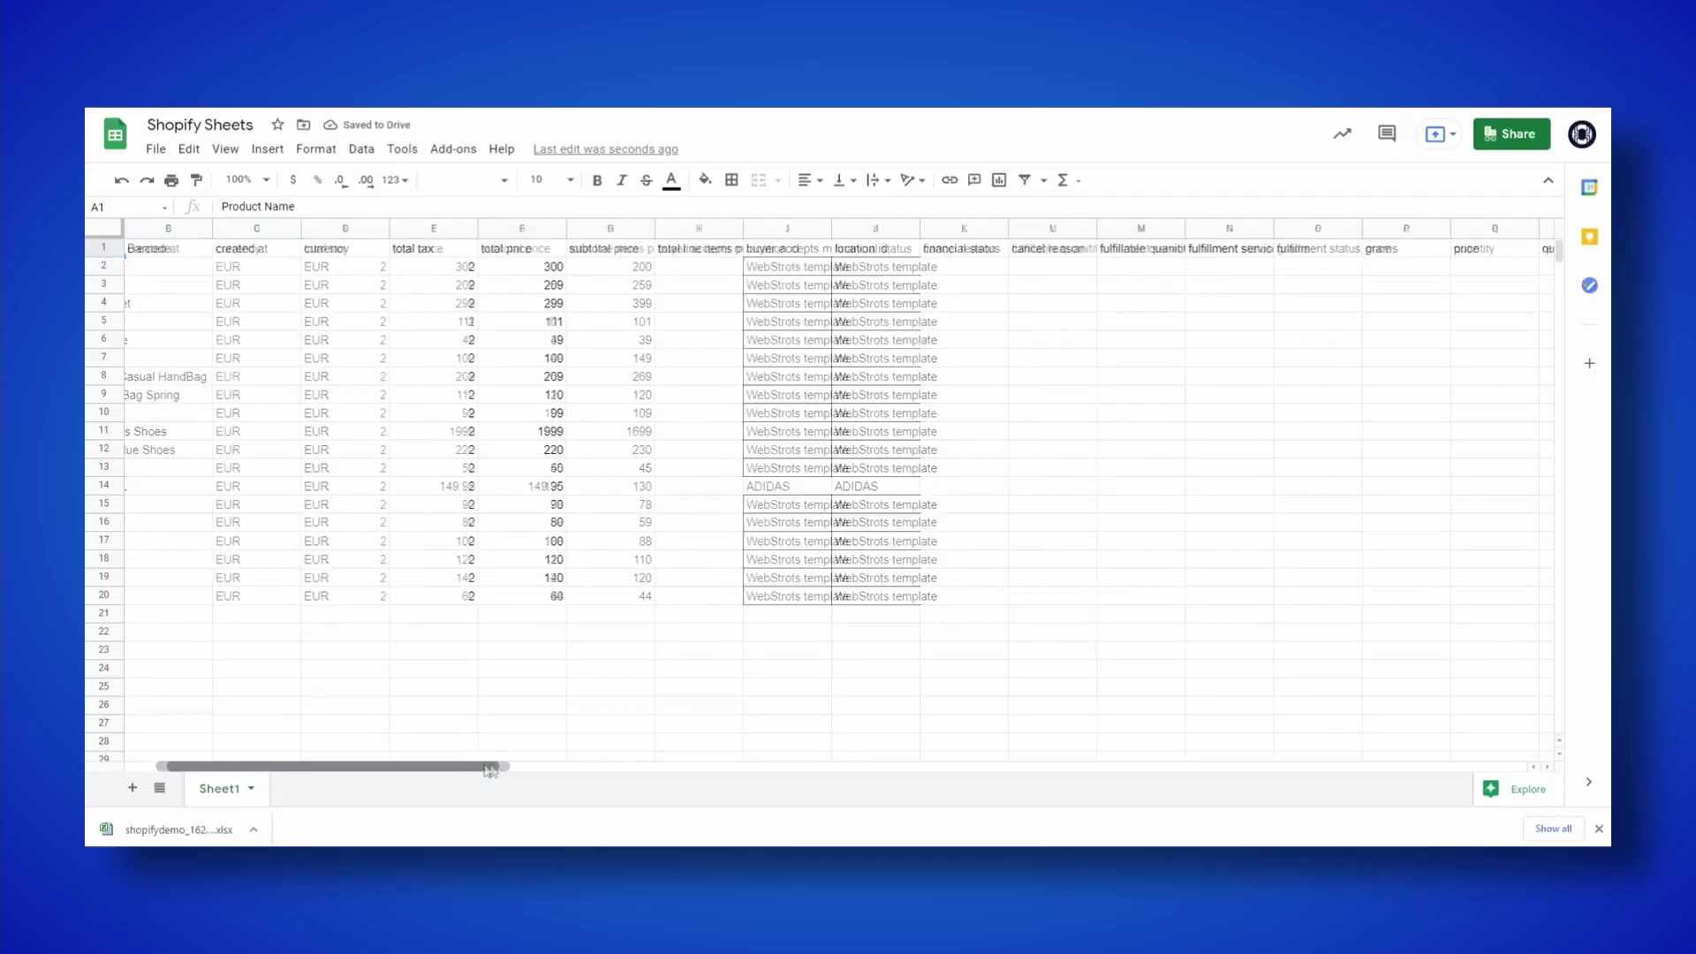